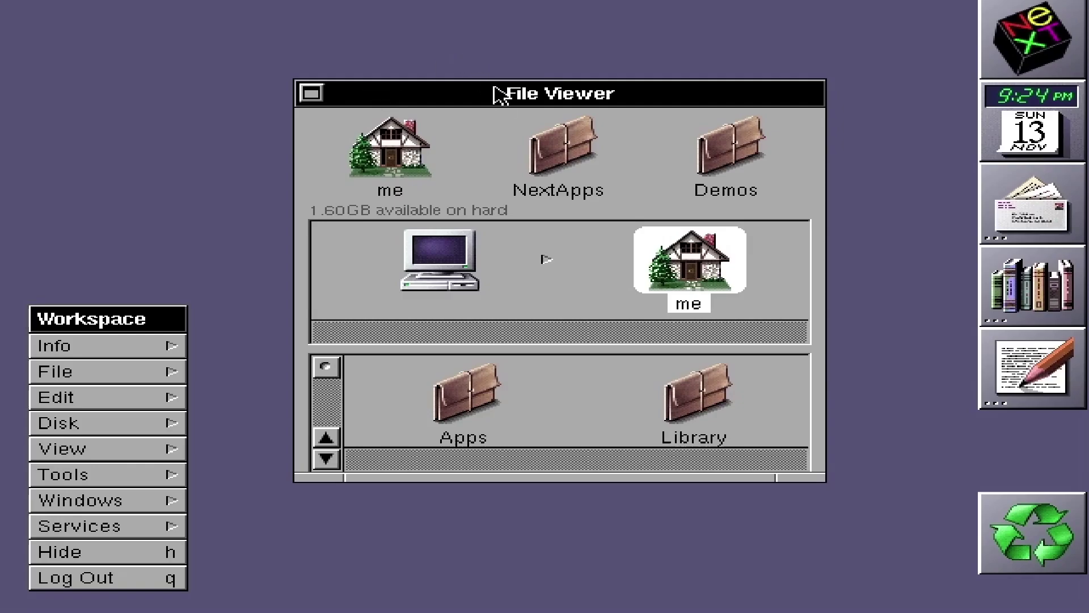
Nudge the File Viewer right and park the main Workspace menu at the top-left
left_click_drag(498, 92, 542, 95)
left_click_drag(51, 322, 1066, 321)
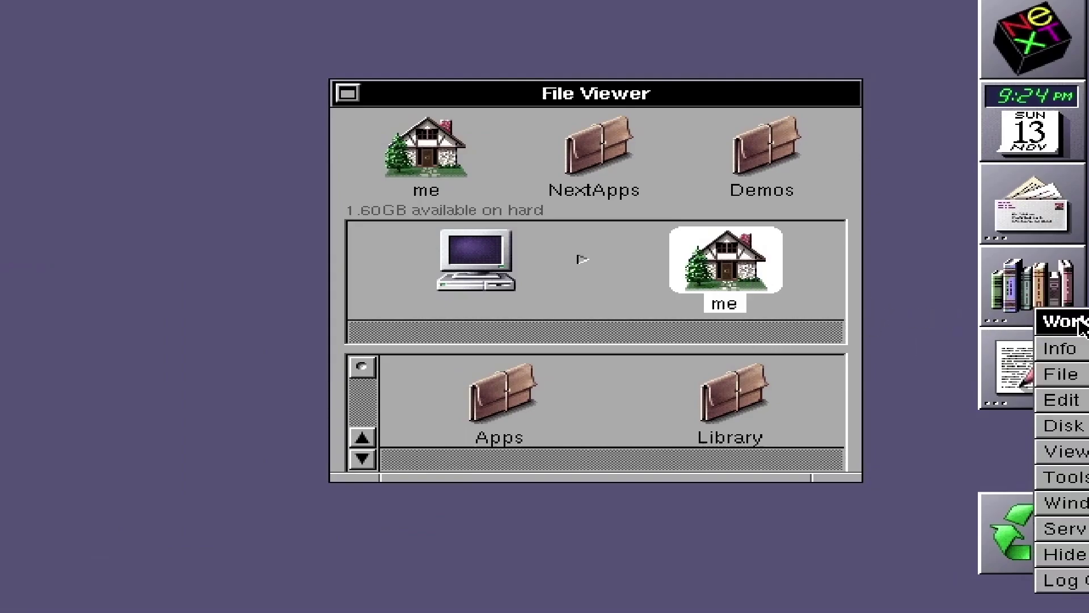
left_click_drag(1080, 326, 650, 136)
Move the File Viewer, miniaturize it, then restore it from its miniwindow
left_click_drag(743, 103, 706, 76)
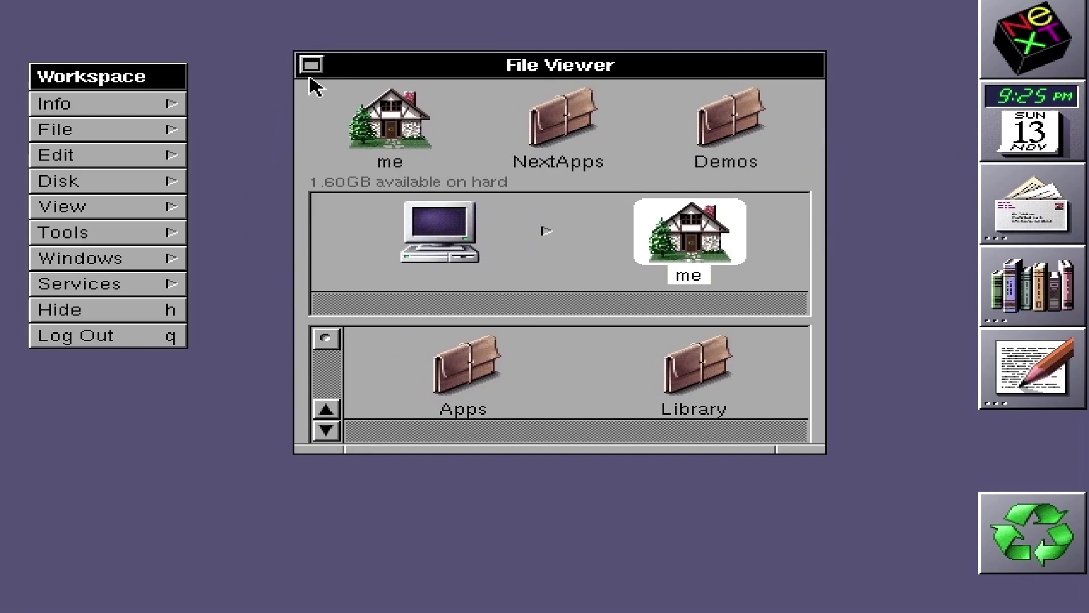
left_click(311, 67)
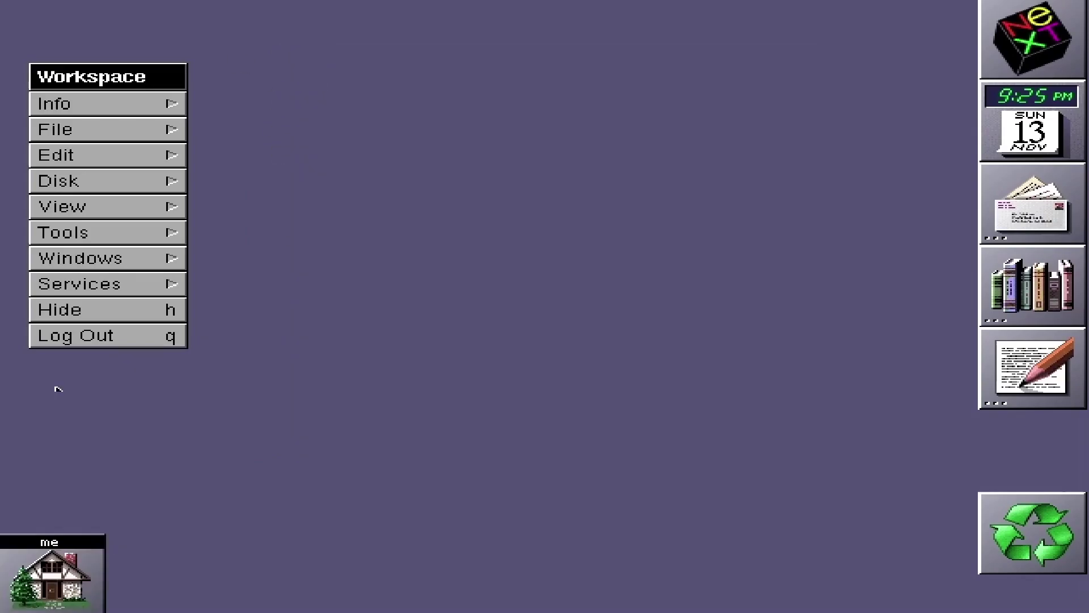
double_click(77, 577)
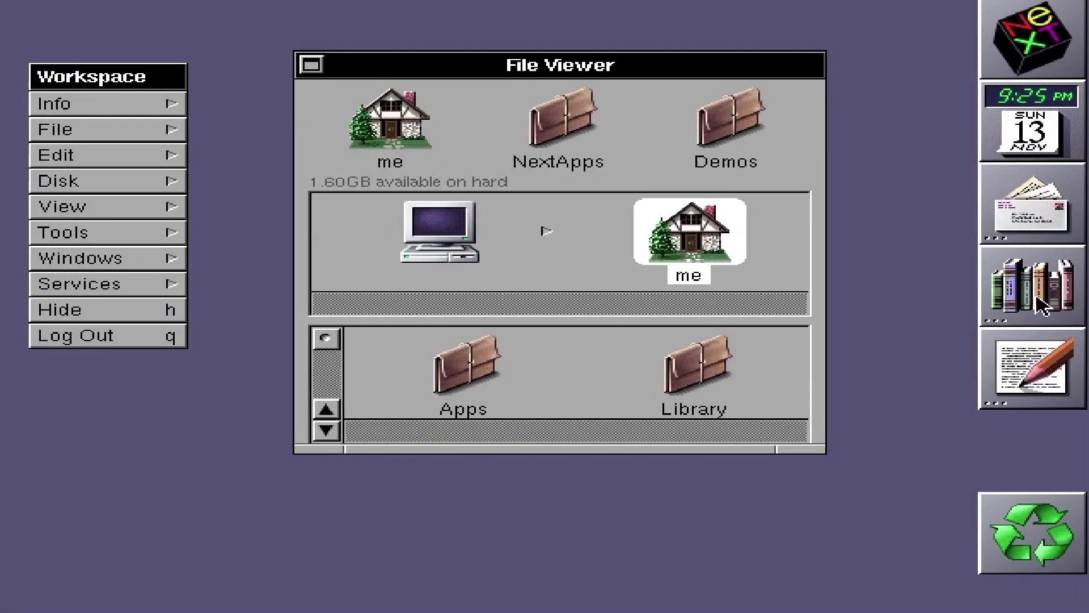
left_click_drag(1034, 45, 998, 223)
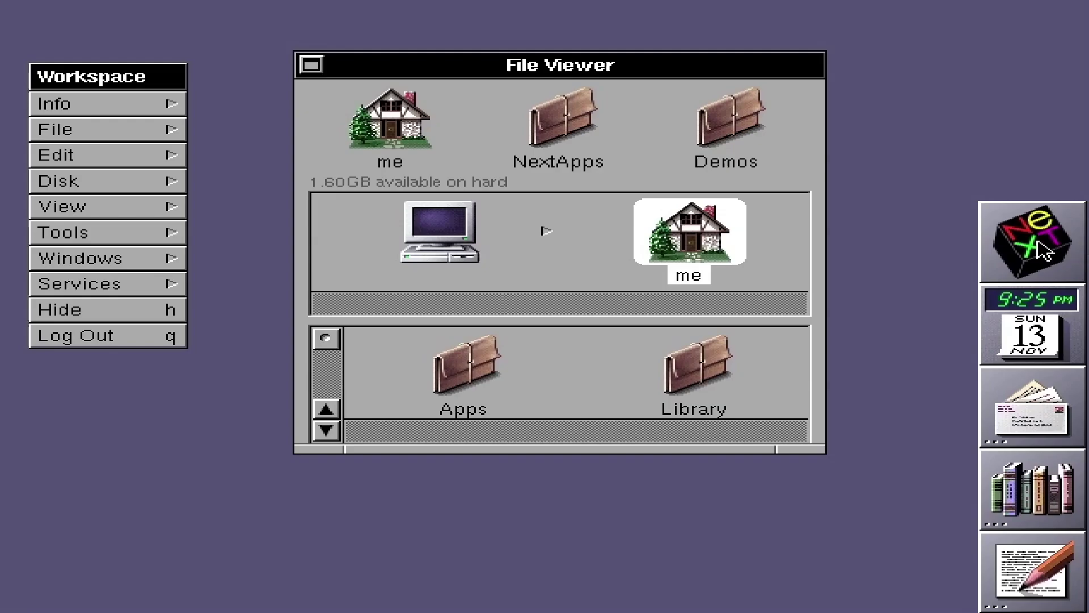
left_click_drag(1044, 251, 1037, 29)
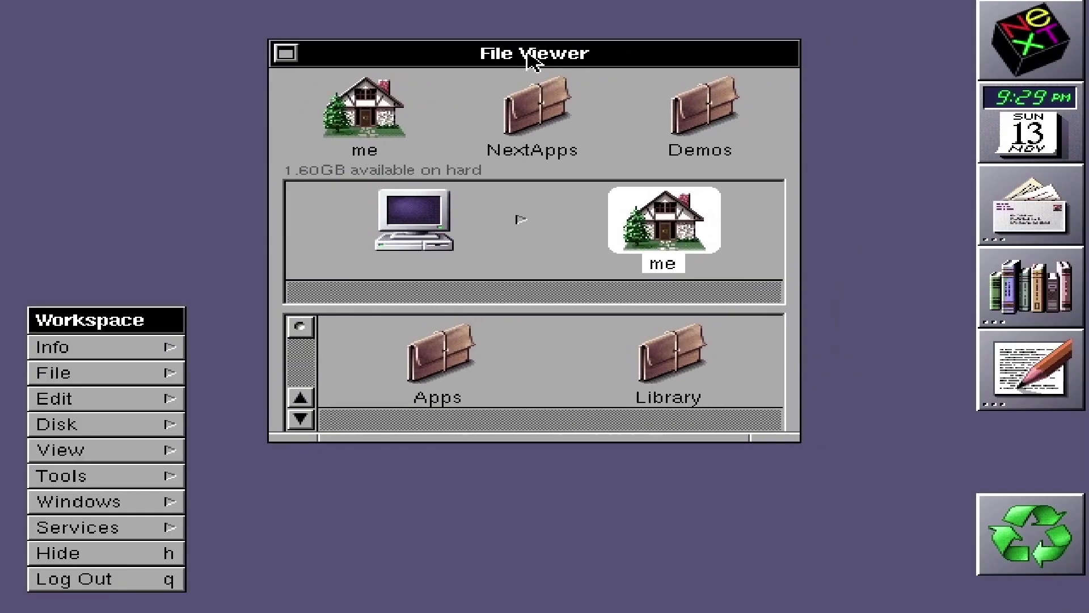
Drag the File Viewer around the desktop, leaving it left of centre
left_click_drag(530, 61, 505, 107)
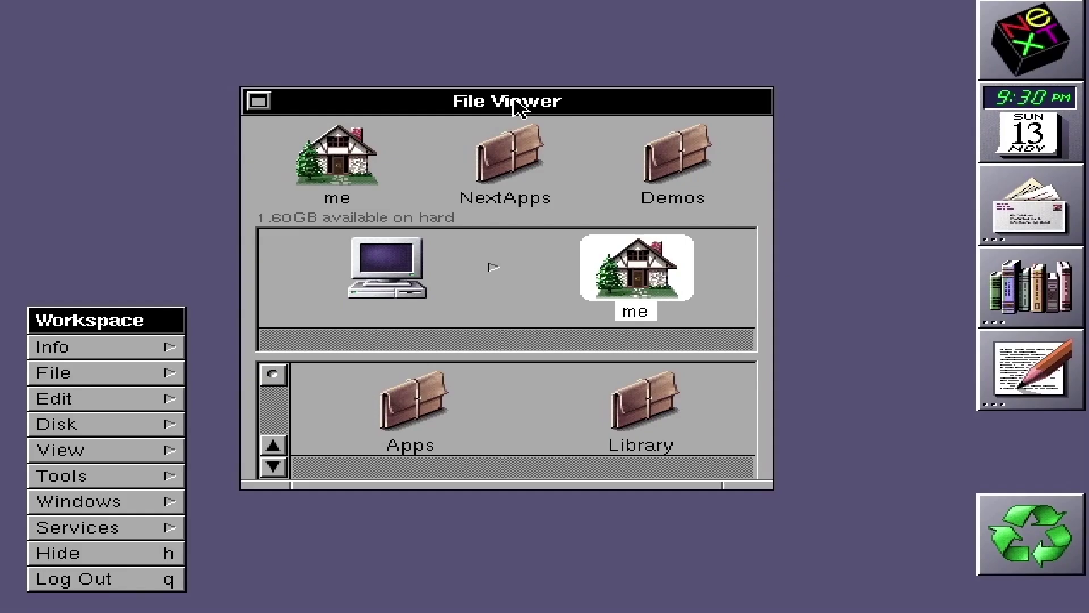
left_click_drag(516, 106, 660, 139)
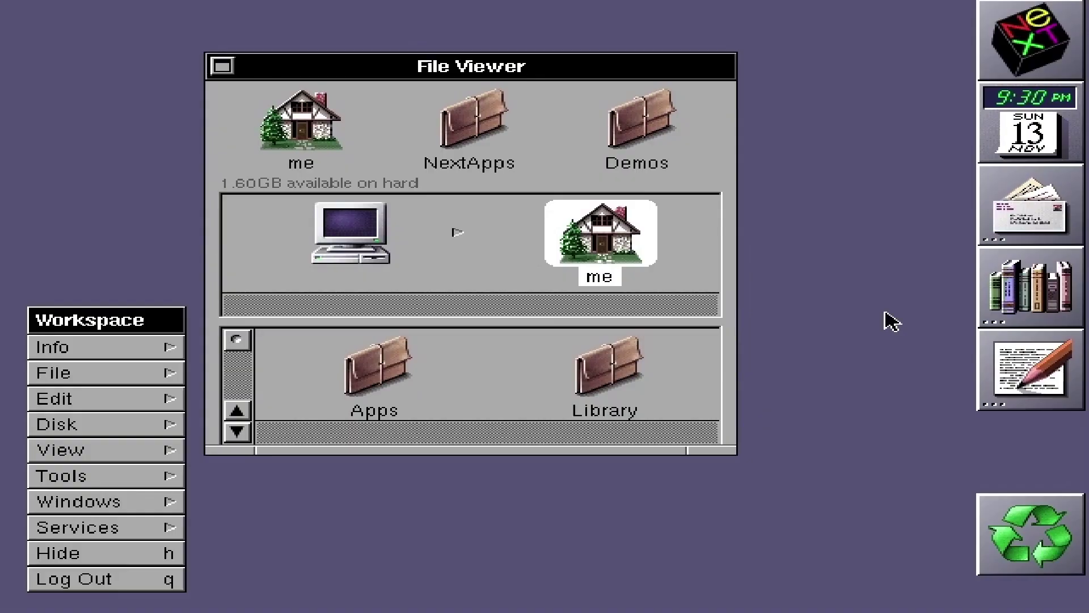
Launch Edit from the dock, move its new document window, and view its Info Panel
double_click(1041, 381)
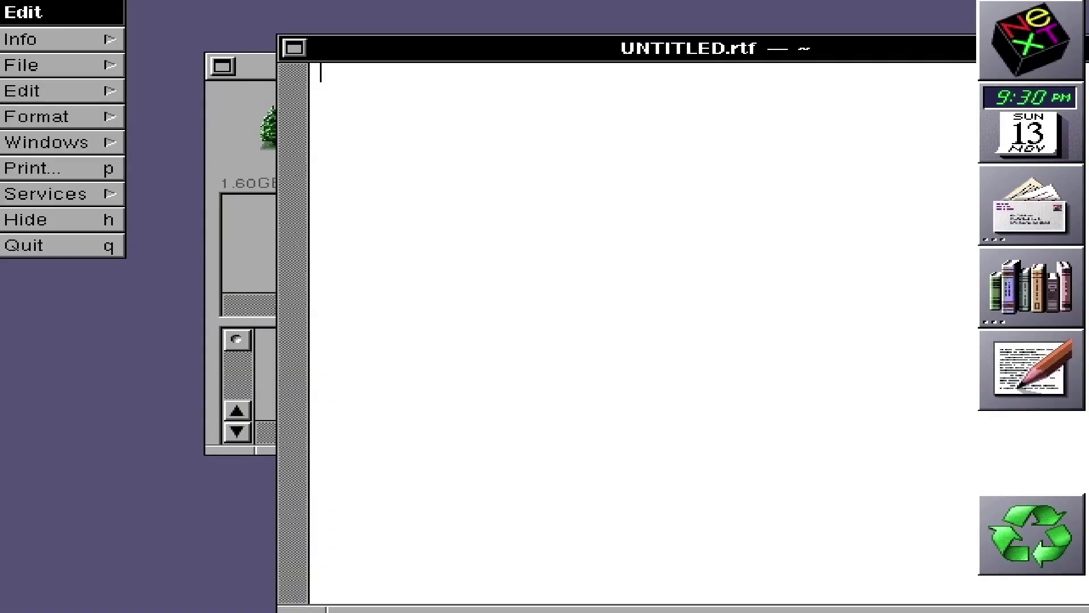
left_click_drag(590, 54, 458, 31)
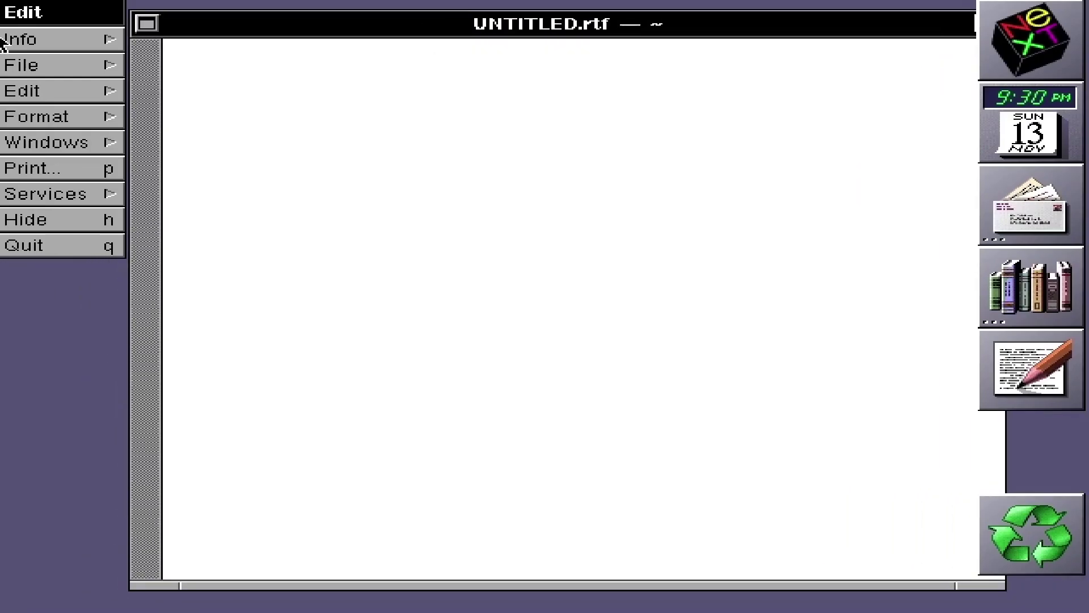
left_click(40, 48)
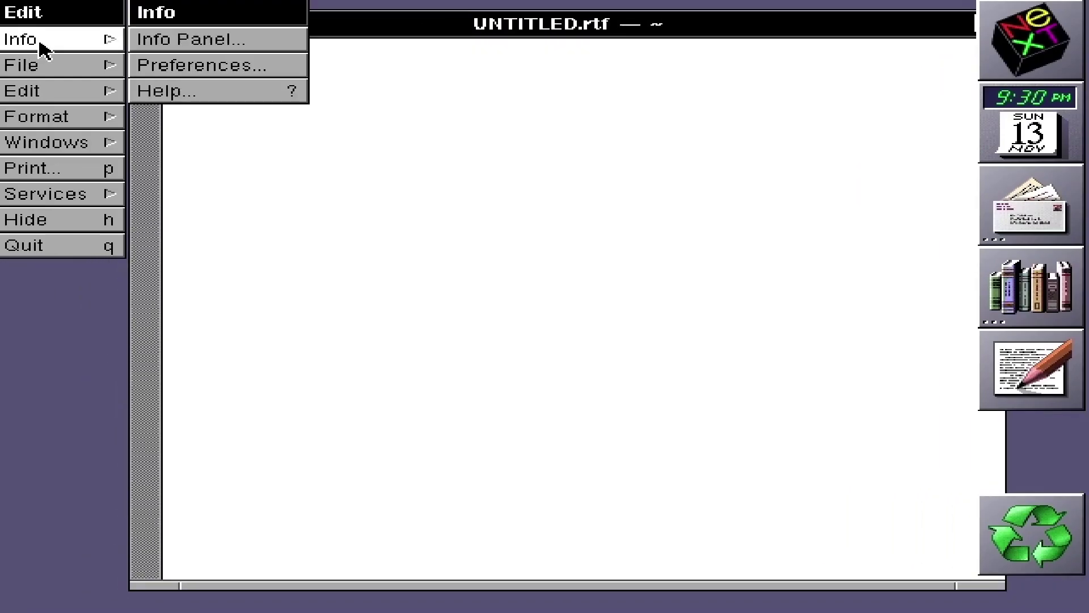
left_click(248, 46)
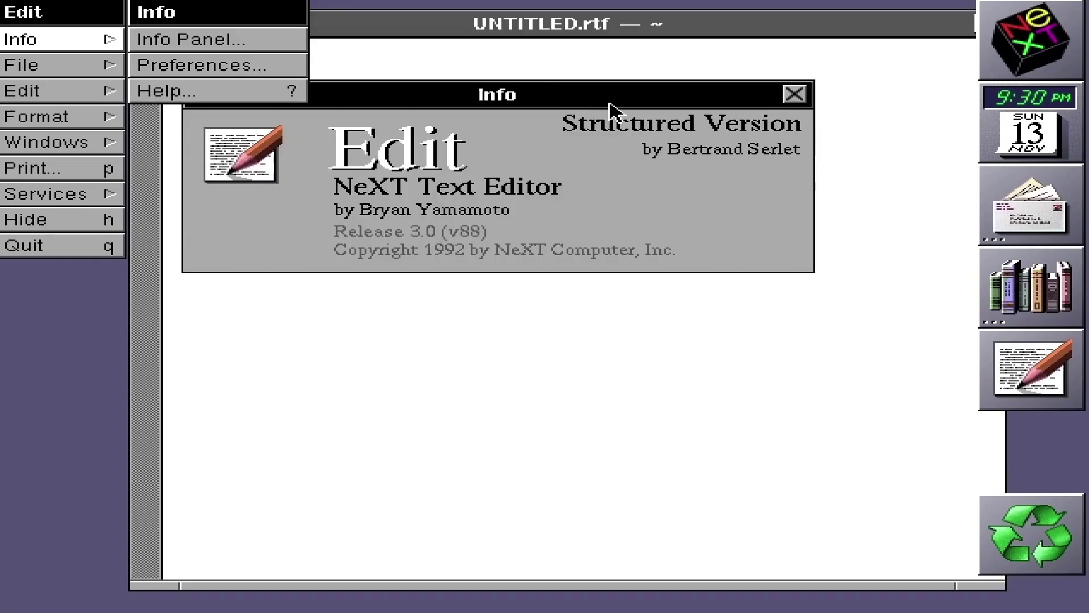
left_click_drag(610, 107, 656, 214)
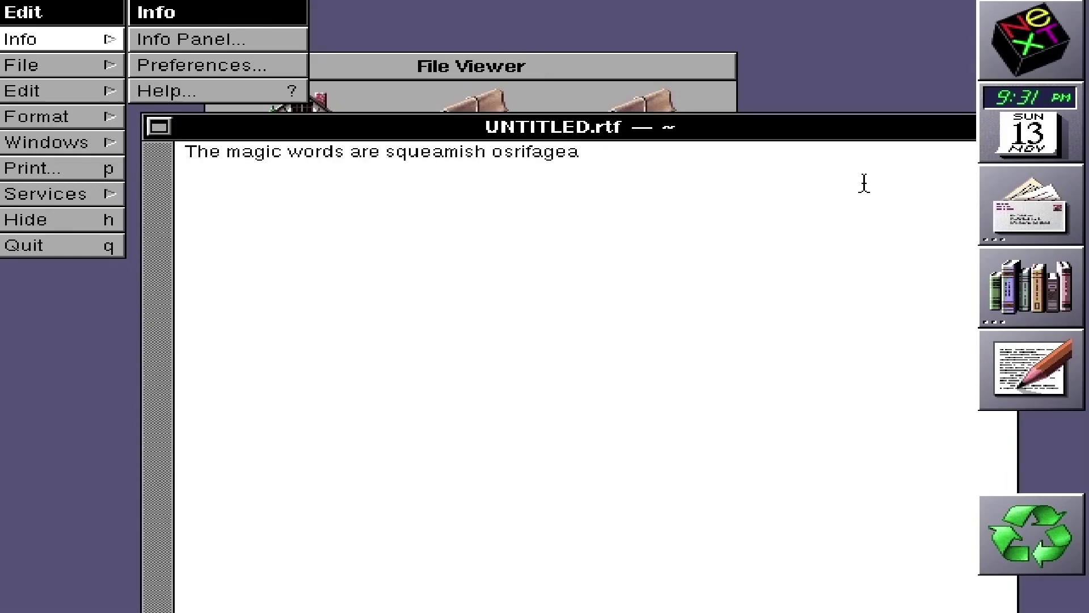
Delete the stray trailing 'a' and set the whole sentence in large Times via the Font Panel
key("BackSpace")
left_click_drag(621, 167, 50, 146)
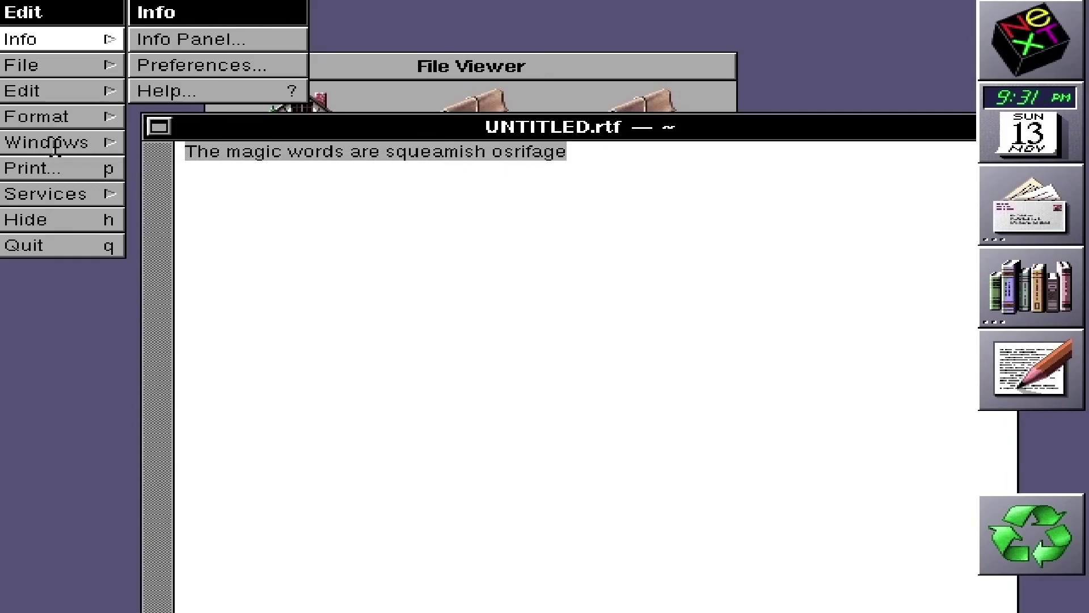
left_click(49, 118)
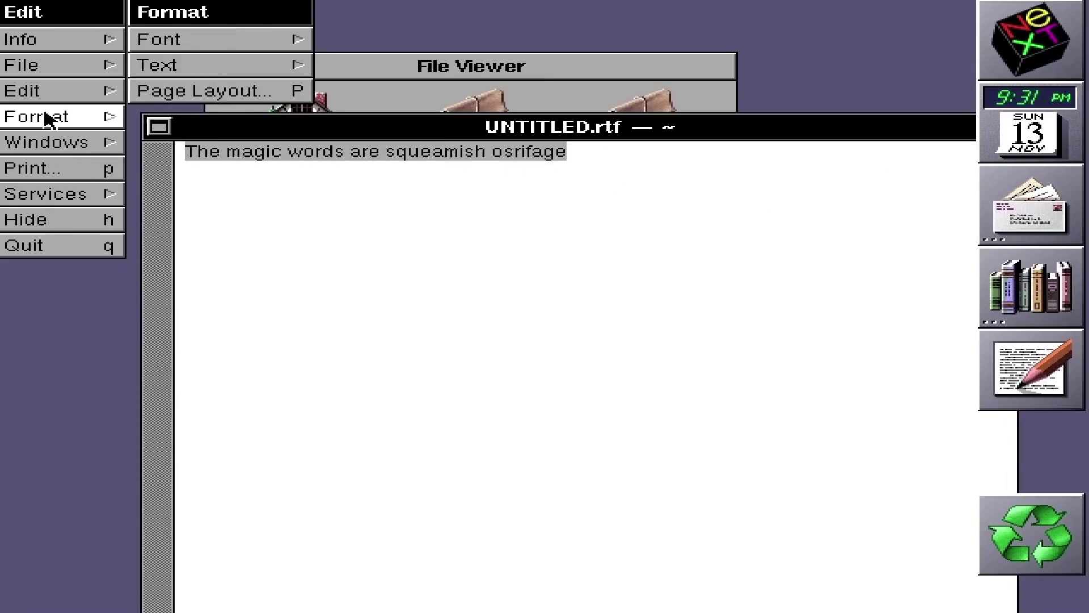
left_click(224, 41)
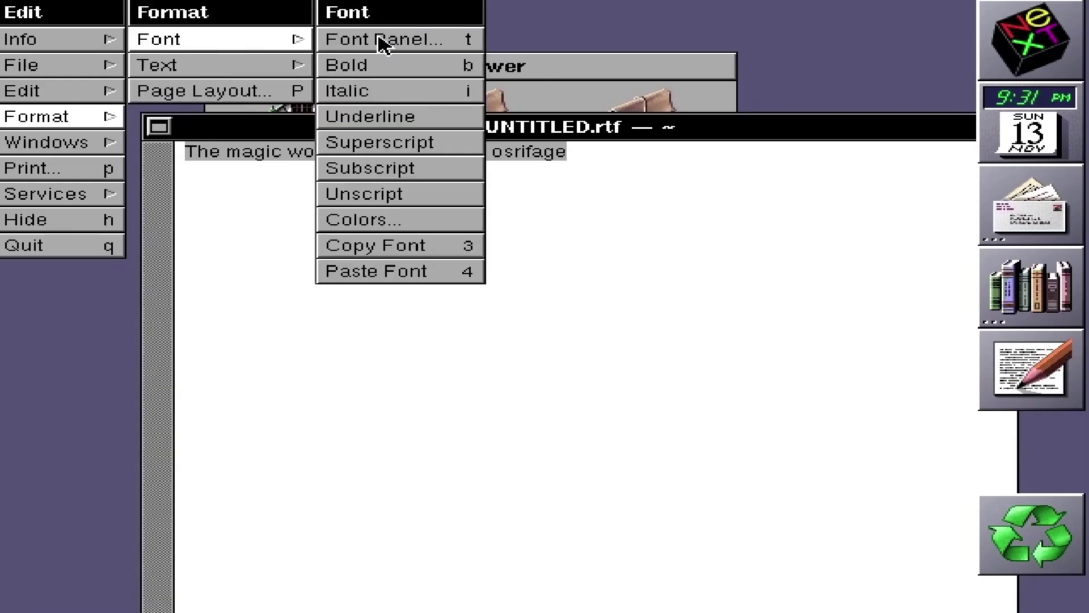
left_click(440, 41)
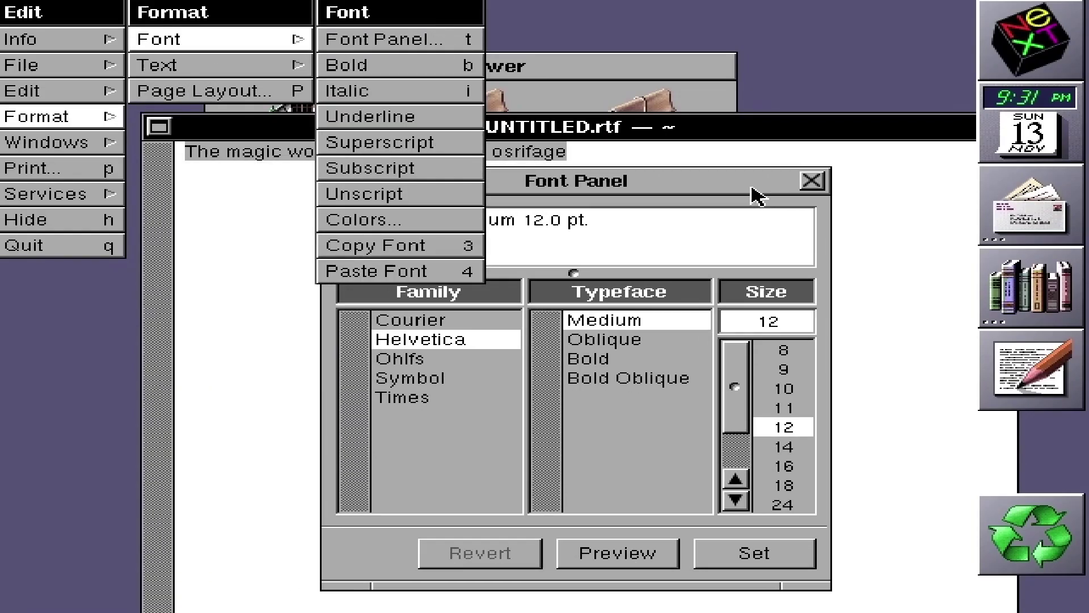
left_click_drag(752, 188, 784, 325)
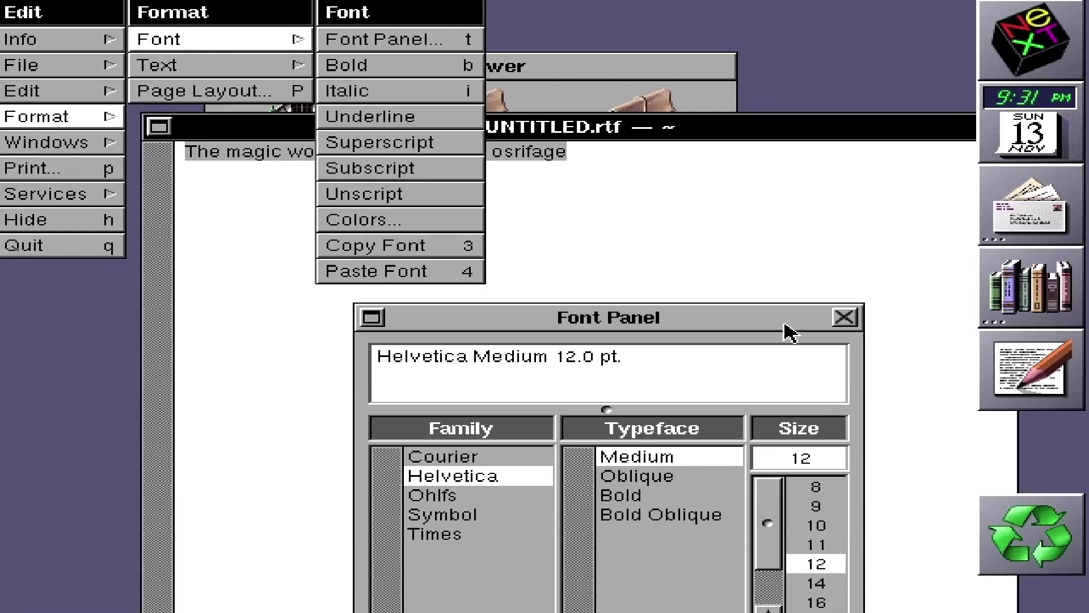
left_click(245, 38)
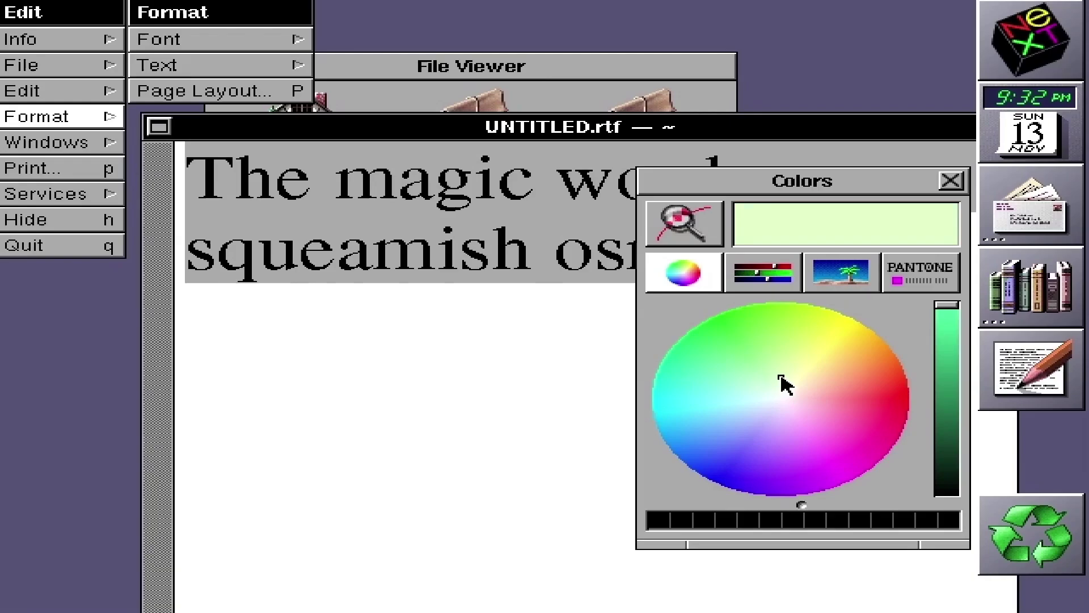
Pick a colour on the Colors panel wheel, close the panel, and nudge the document window
mouse_move(783, 382)
left_mouse_down()
mouse_move(792, 438)
mouse_move(768, 360)
mouse_move(762, 420)
mouse_move(790, 372)
mouse_move(798, 408)
mouse_move(785, 359)
mouse_move(831, 440)
mouse_move(741, 367)
mouse_move(798, 374)
left_mouse_up()
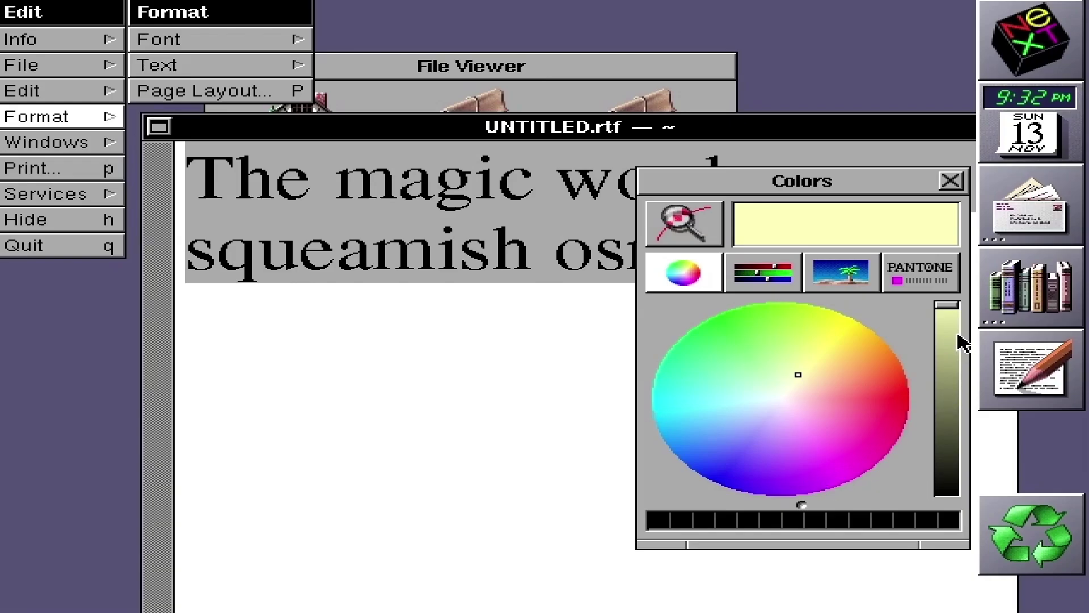
left_click(951, 180)
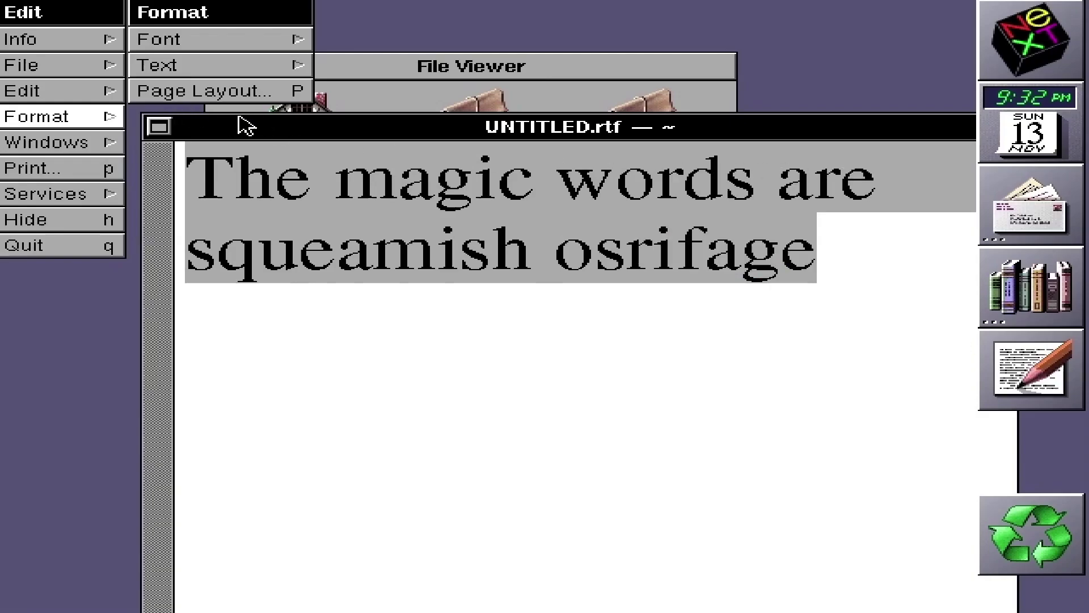
left_click_drag(243, 122, 238, 118)
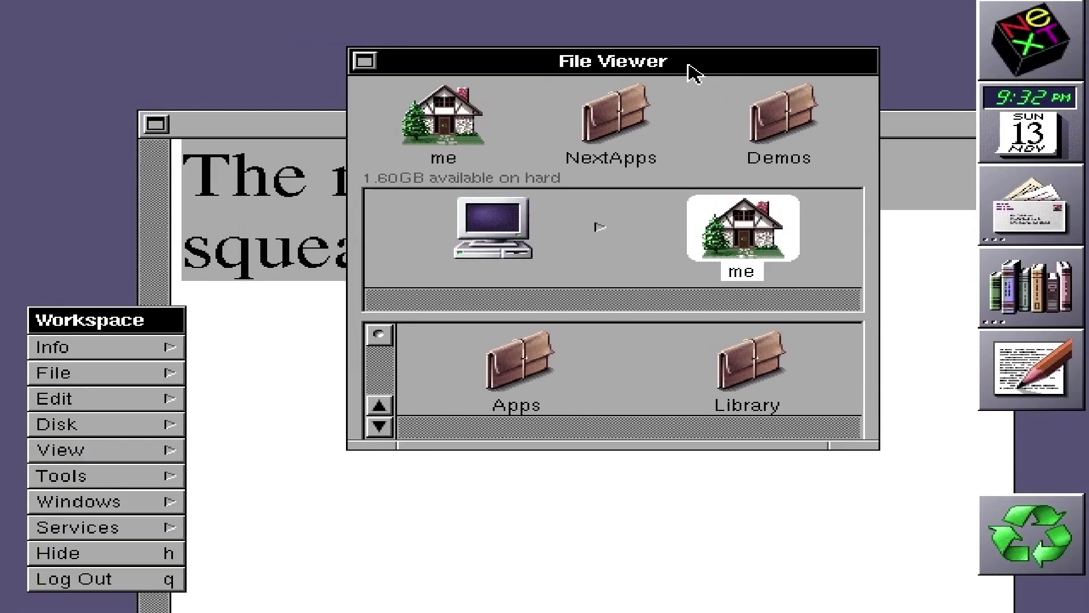
Browse into the Demos folder, enlarge the File Viewer to show more apps, and launch Chess
left_click_drag(691, 72, 576, 63)
left_click(513, 114)
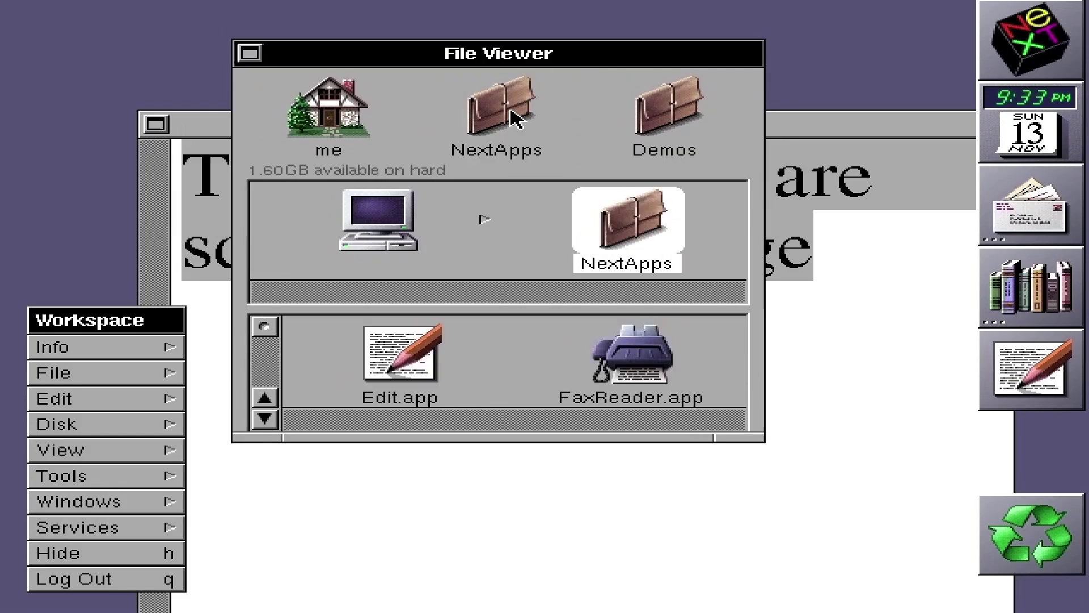
left_click(639, 112)
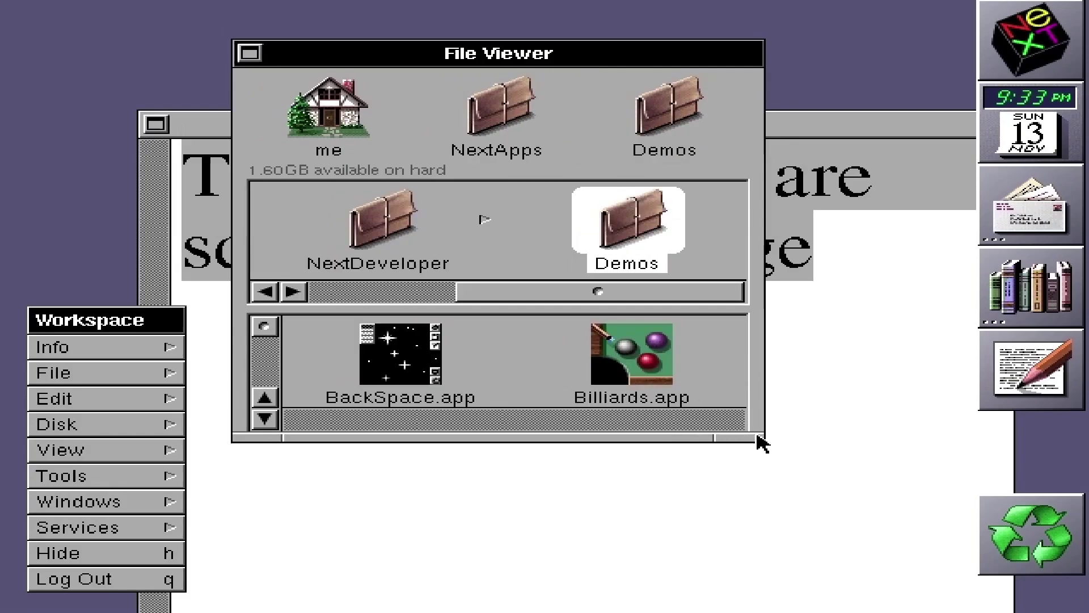
left_click_drag(760, 442, 988, 546)
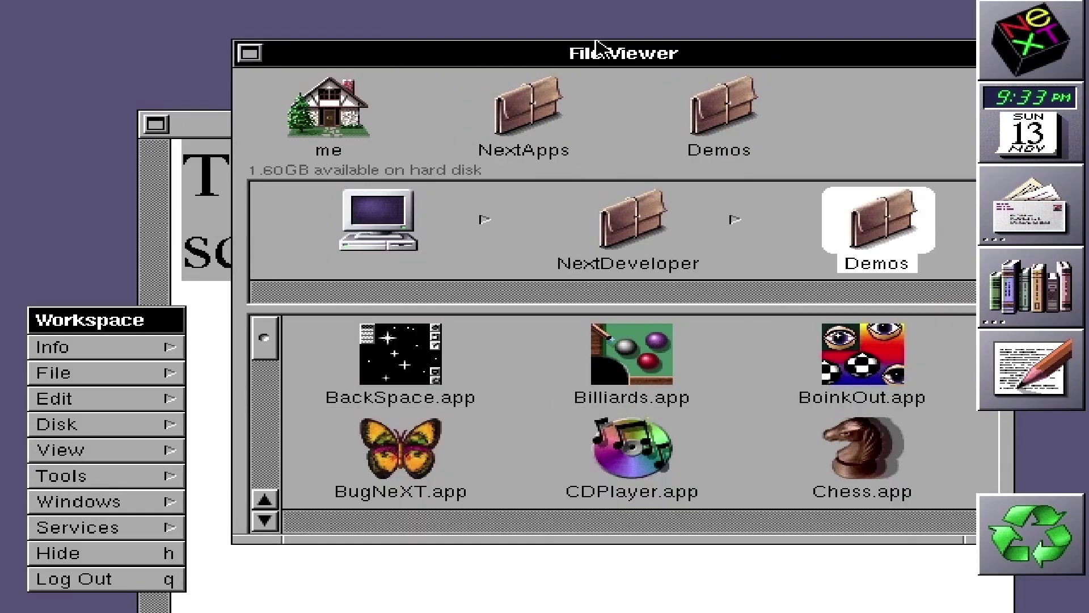
left_click_drag(595, 40, 558, 34)
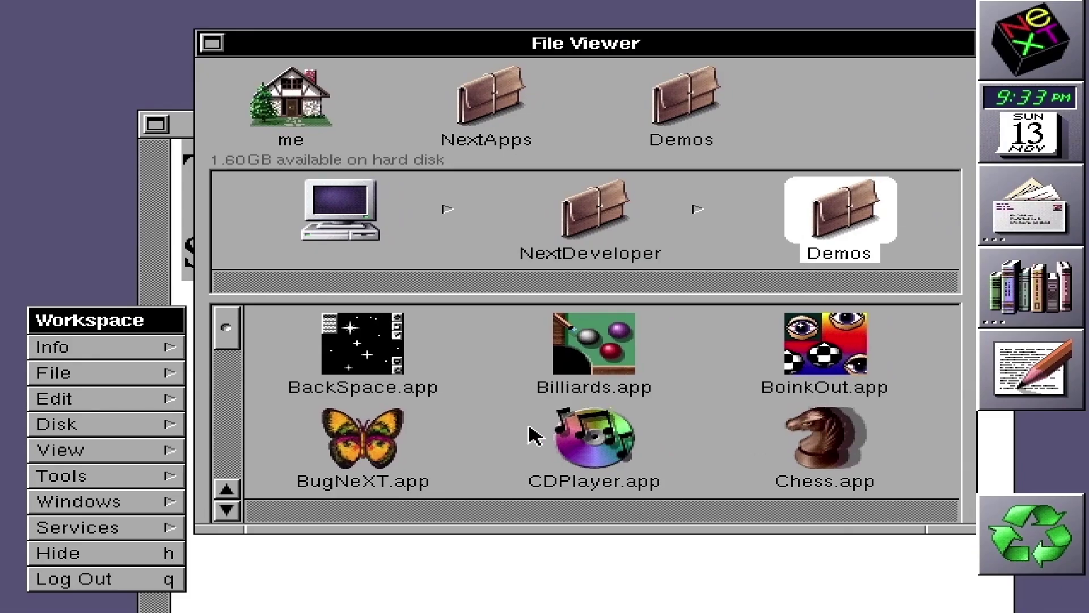
double_click(803, 446)
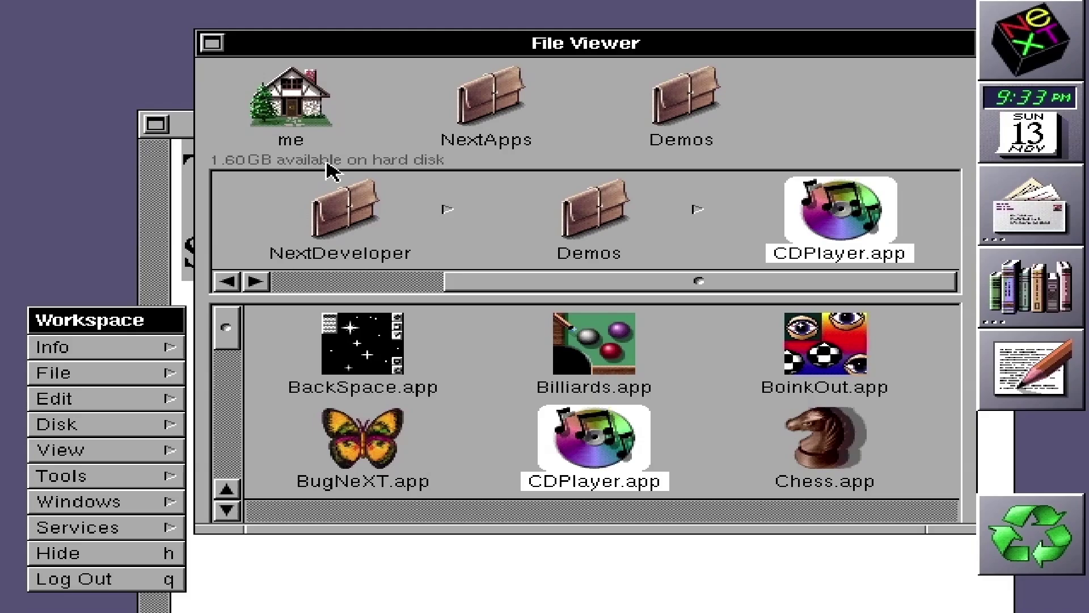
Launch BoinkOut, play briefly with its window moved left, then quit with Command-q
double_click(837, 361)
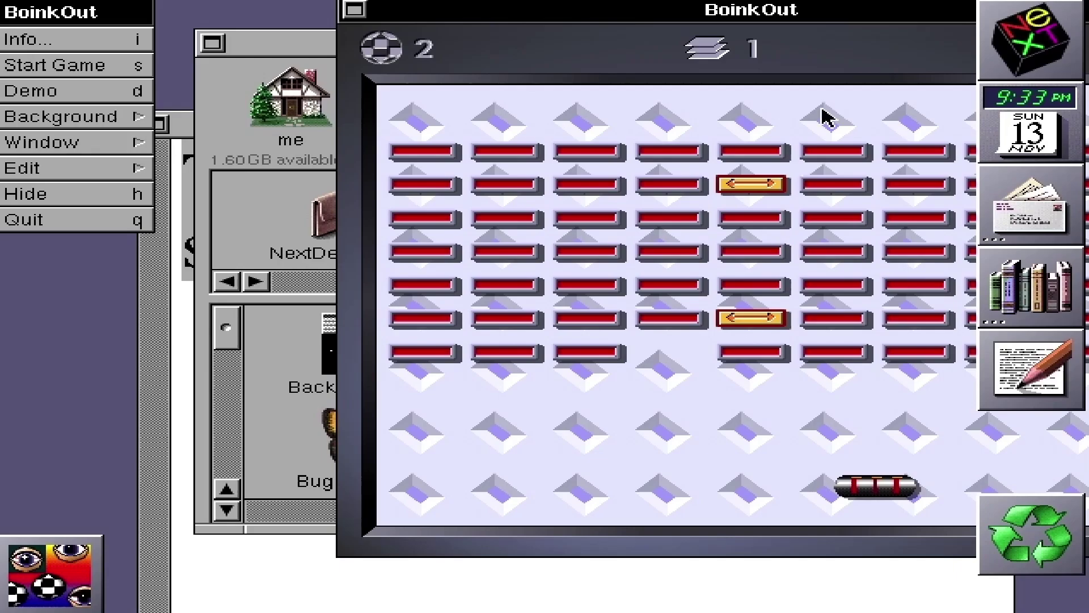
left_click_drag(797, 18, 647, 25)
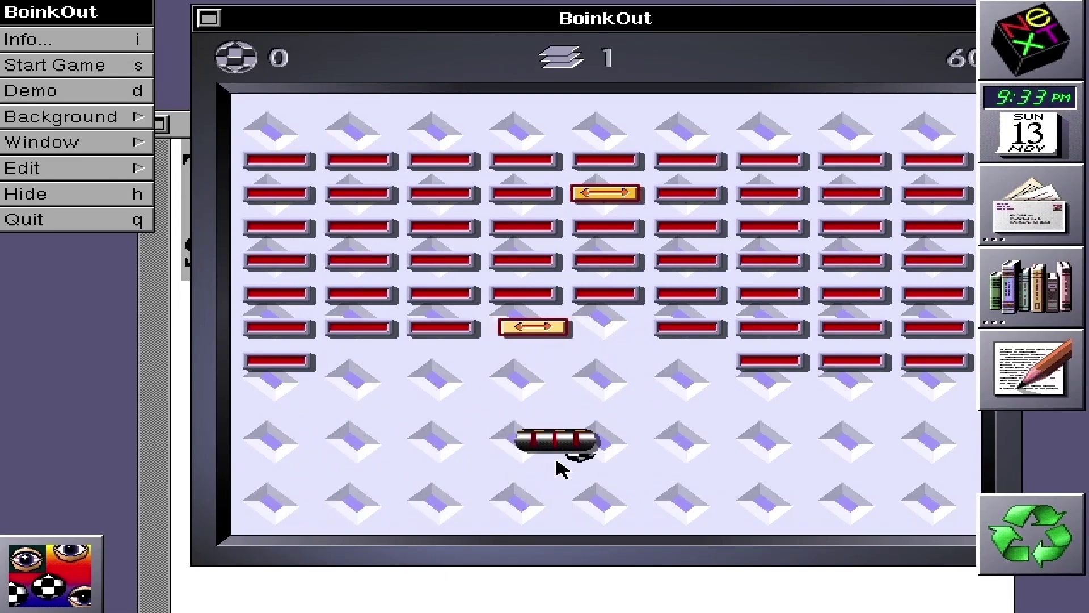
key("alt+q")
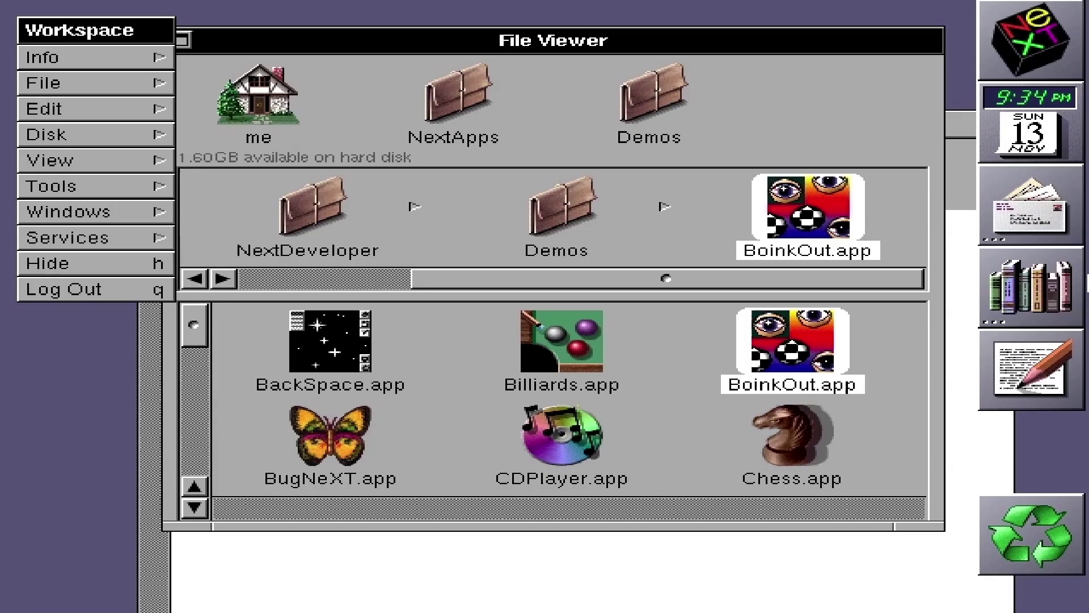
Launch Mail from the dock, hide it, then reopen it and browse the Services submenu
double_click(1032, 209)
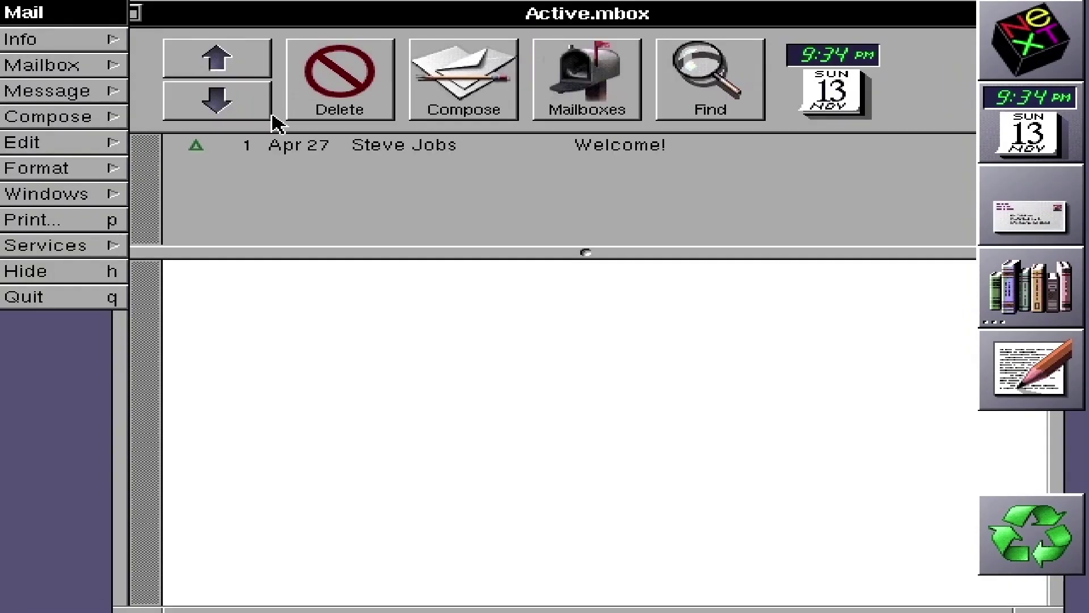
left_click(26, 272)
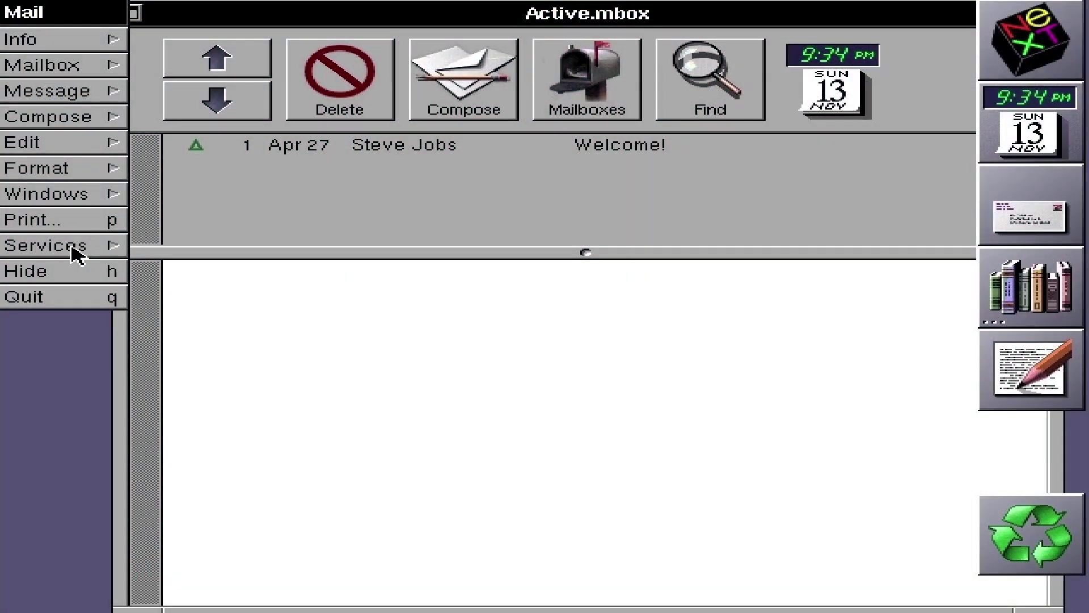
left_click(71, 245)
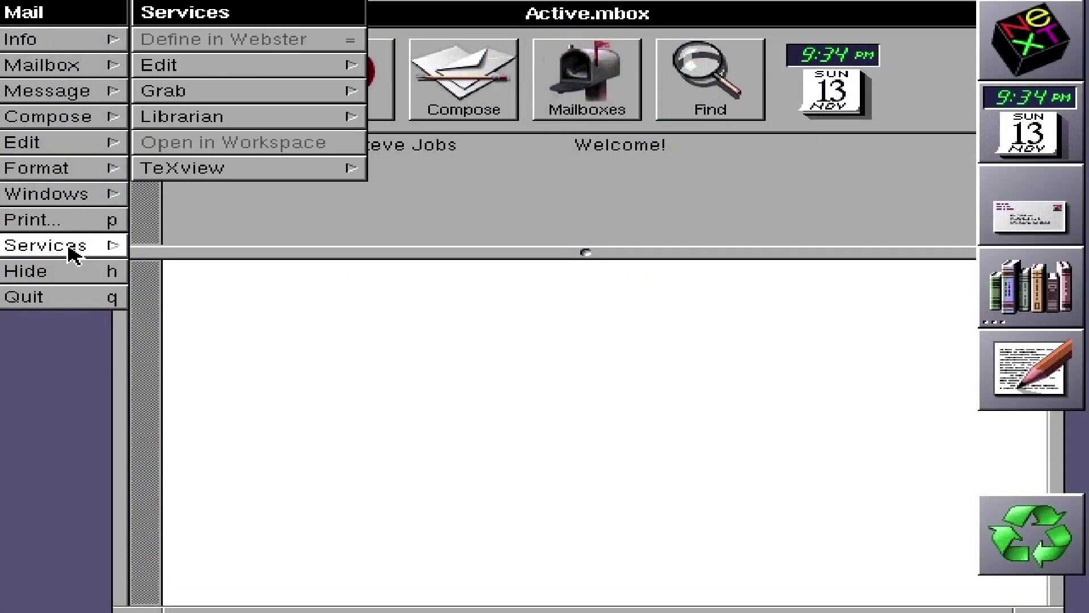
left_click(69, 248)
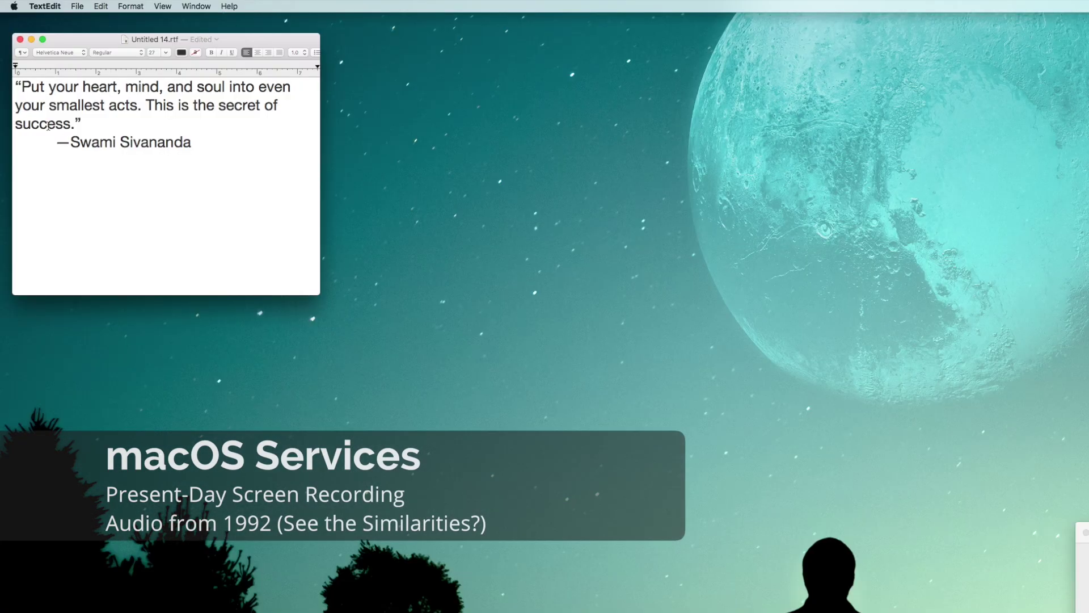
Select the word 'success' and look it up in the dictionary through Services
double_click(42, 121)
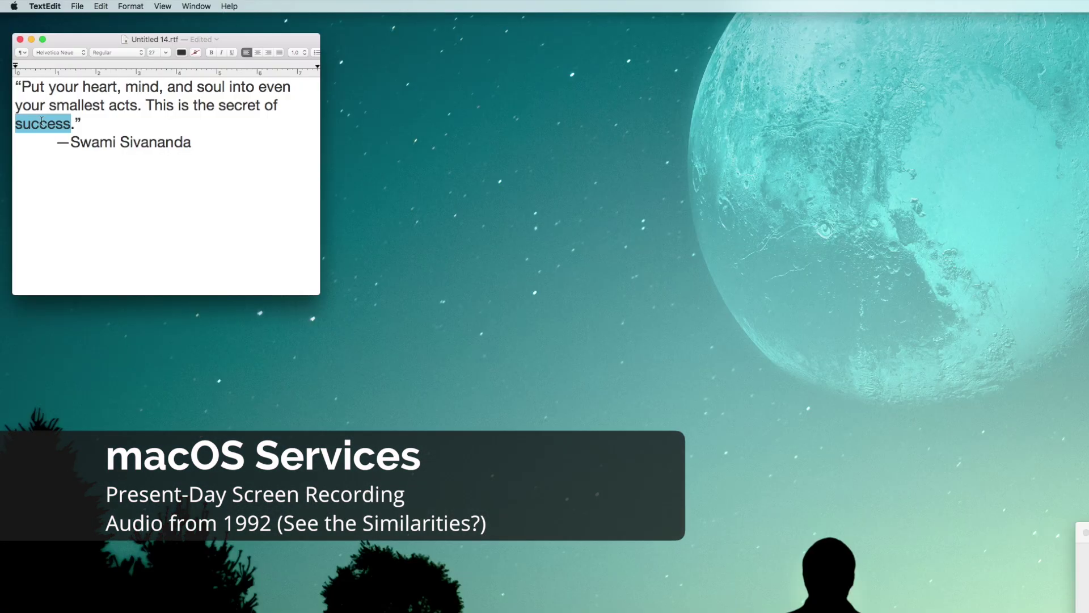
left_click(45, 7)
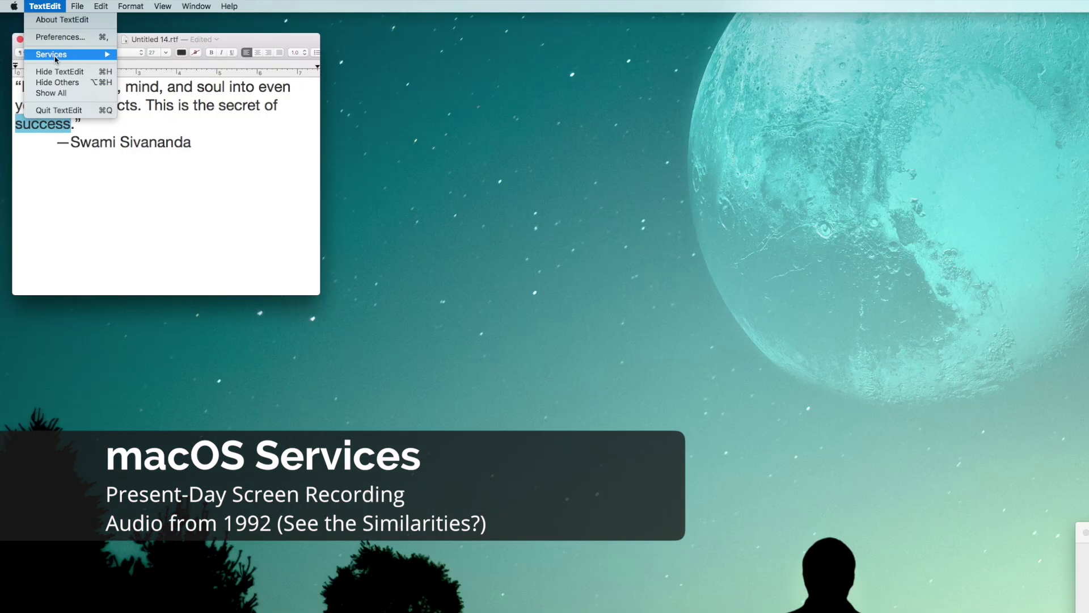
mouse_move(57, 55)
left_click(258, 216)
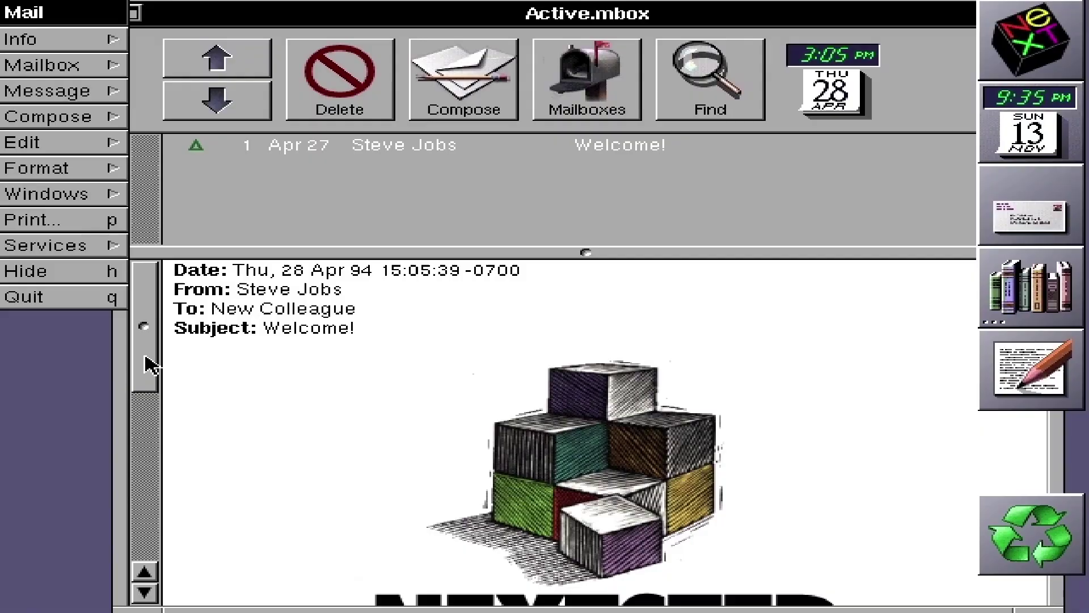
Scroll the Welcome message down to 'THE OBJECT IS THE ADVANTAGE.' and the signature
left_click_drag(144, 358, 154, 471)
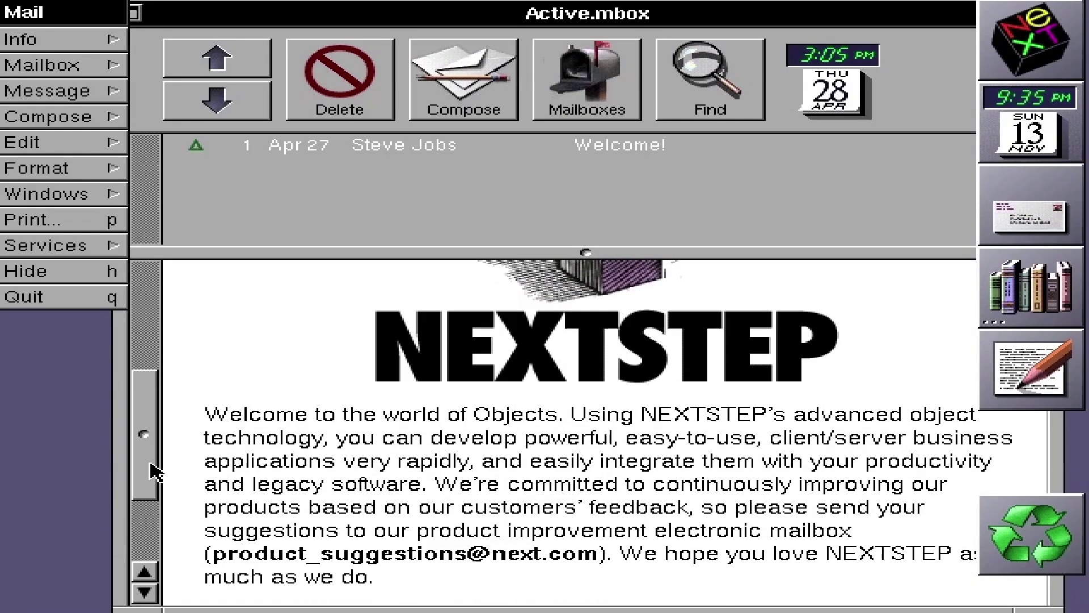
left_click_drag(153, 473, 153, 539)
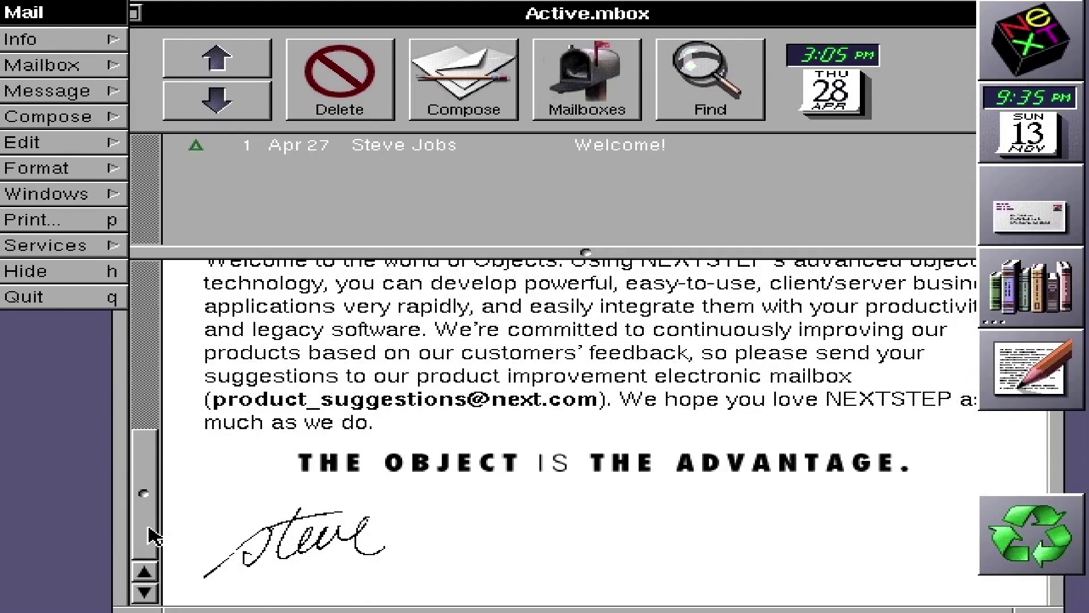
Open the 291712_ObjectAdvantage.tiff attachment in Preview, move its window down, then hide Mail
double_click(545, 462)
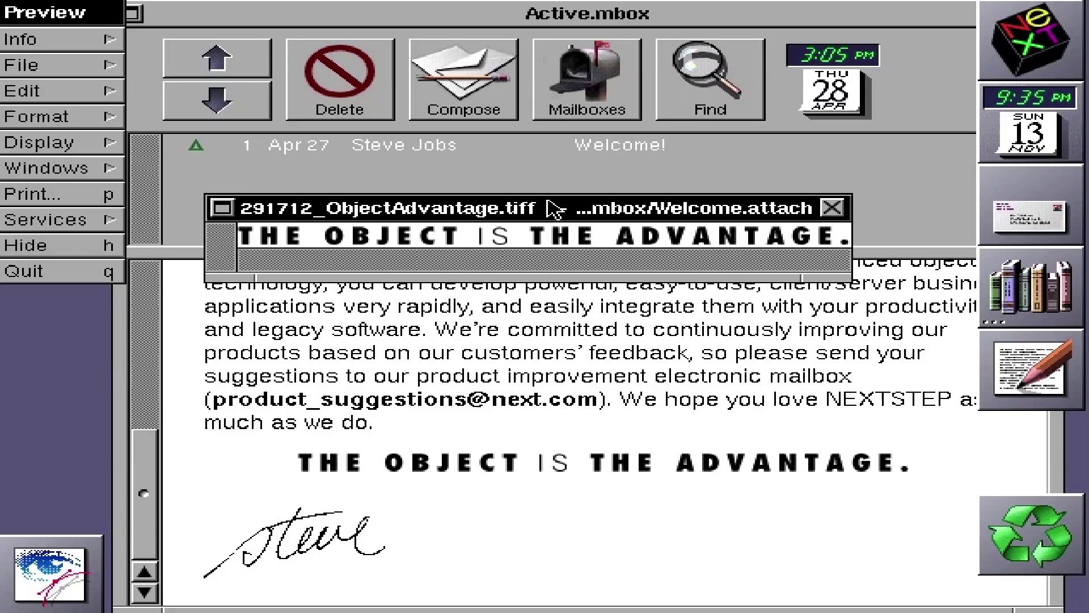
left_click_drag(554, 207, 528, 246)
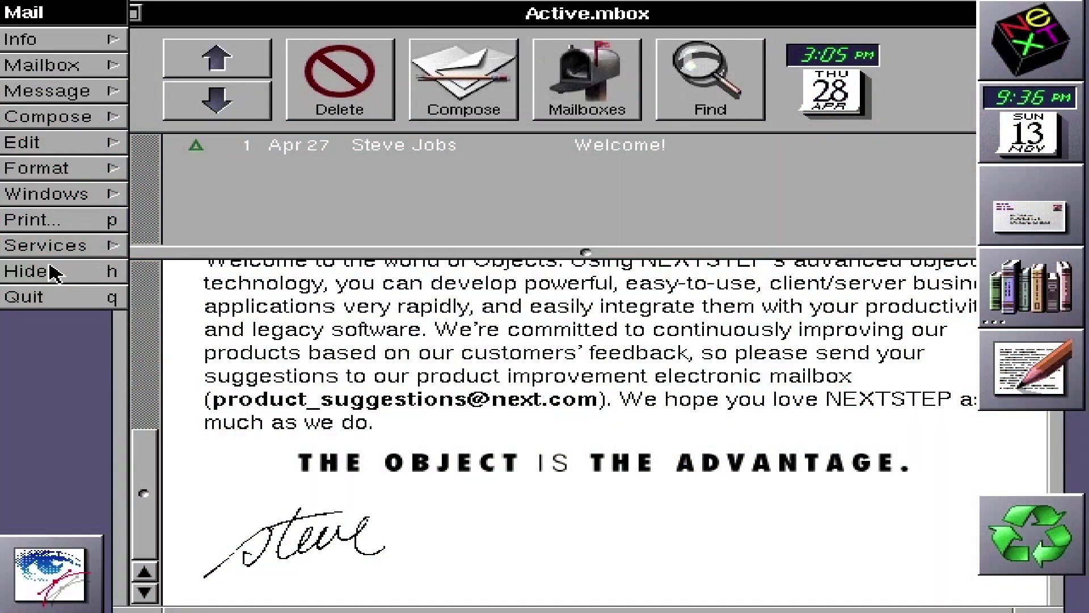
left_click(61, 277)
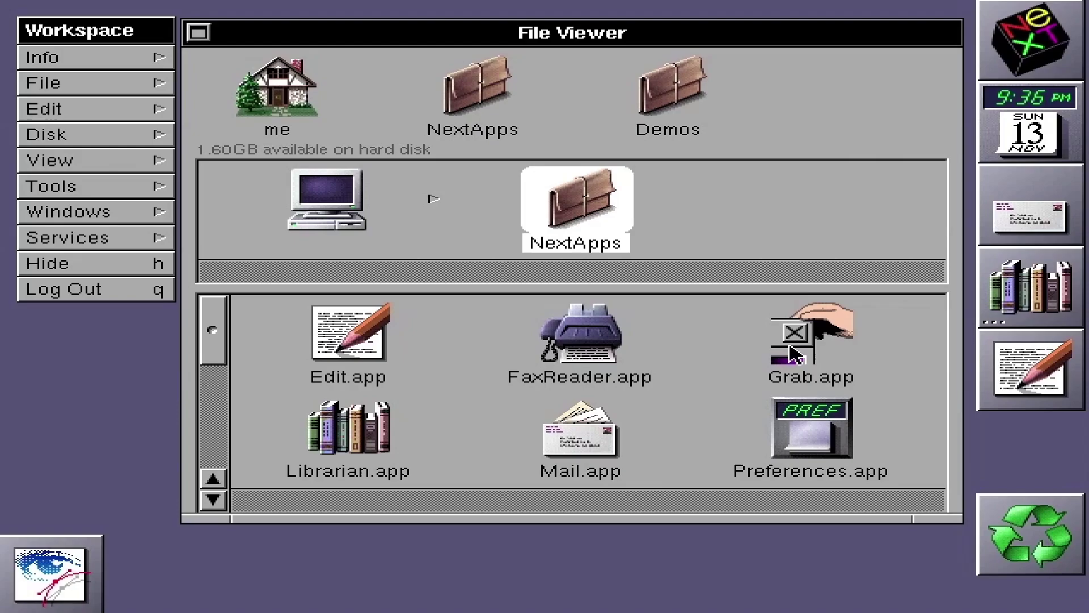
Launch Grab, take a Timed Screen capture into Untitled1.tiff, then attempt to quit
double_click(793, 352)
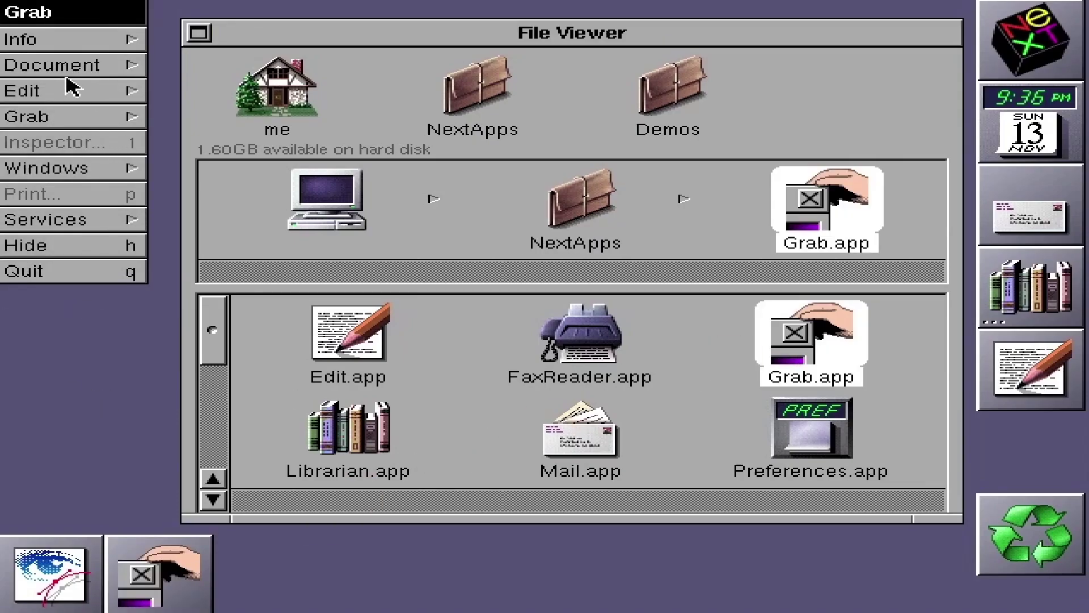
left_click(74, 116)
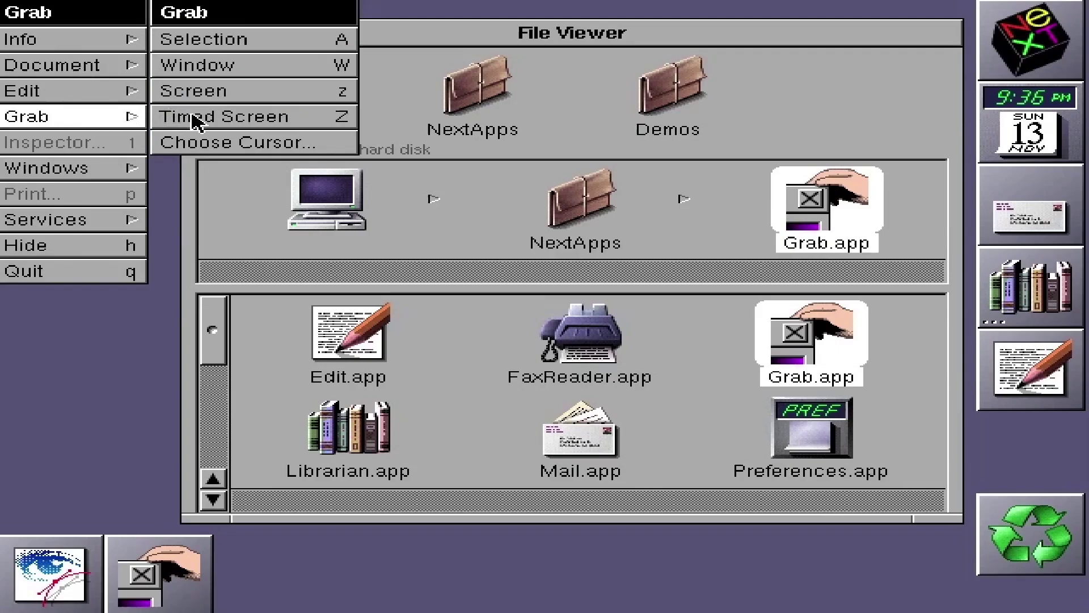
left_click(244, 95)
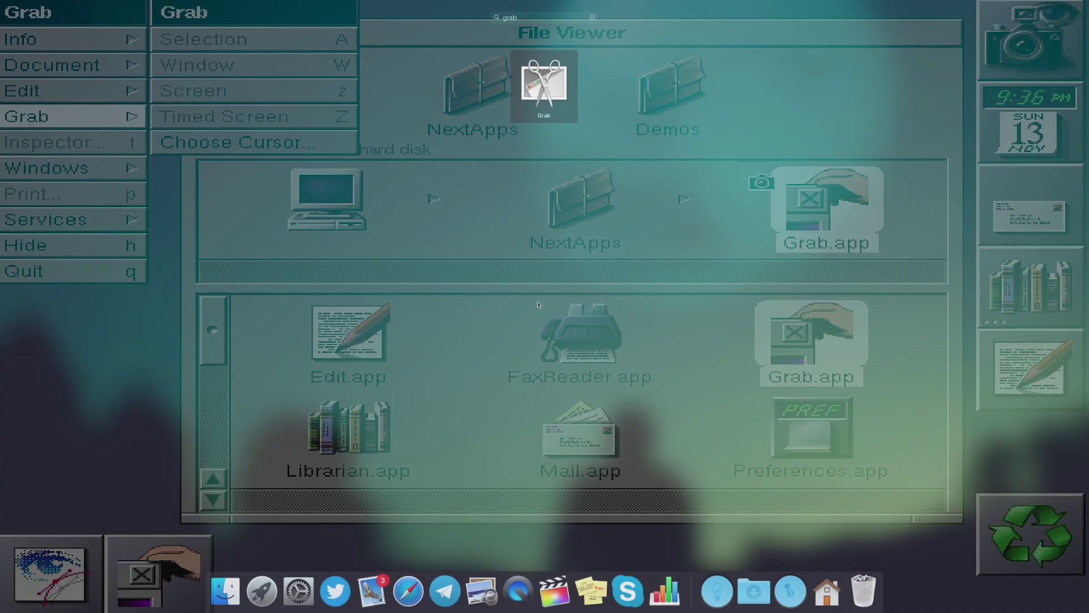
left_click(91, 4)
left_click(100, 15)
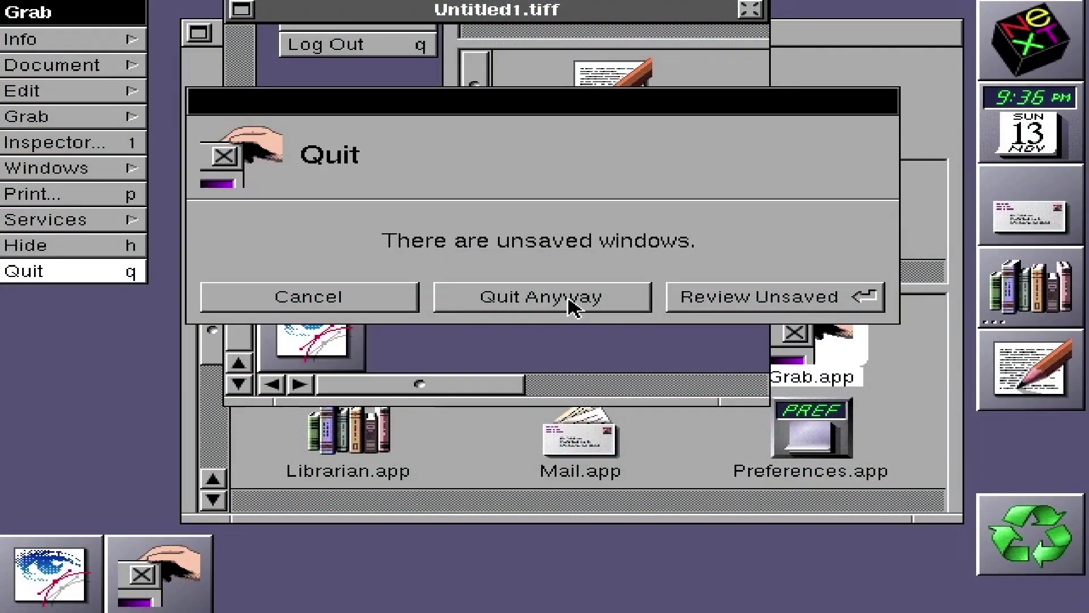
Quit Grab without saving, look over Librarian, Edit, FaxReader and Grab in NextApps, then launch Preferences.app
left_click(570, 301)
left_click(375, 448)
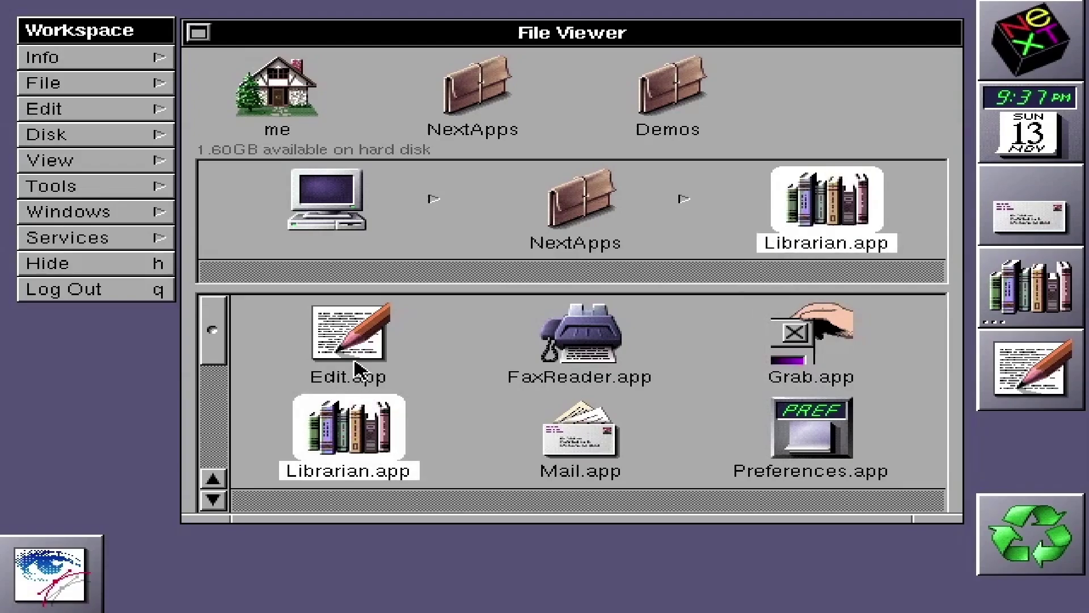
left_click(361, 369)
left_click(567, 343)
left_click(828, 347)
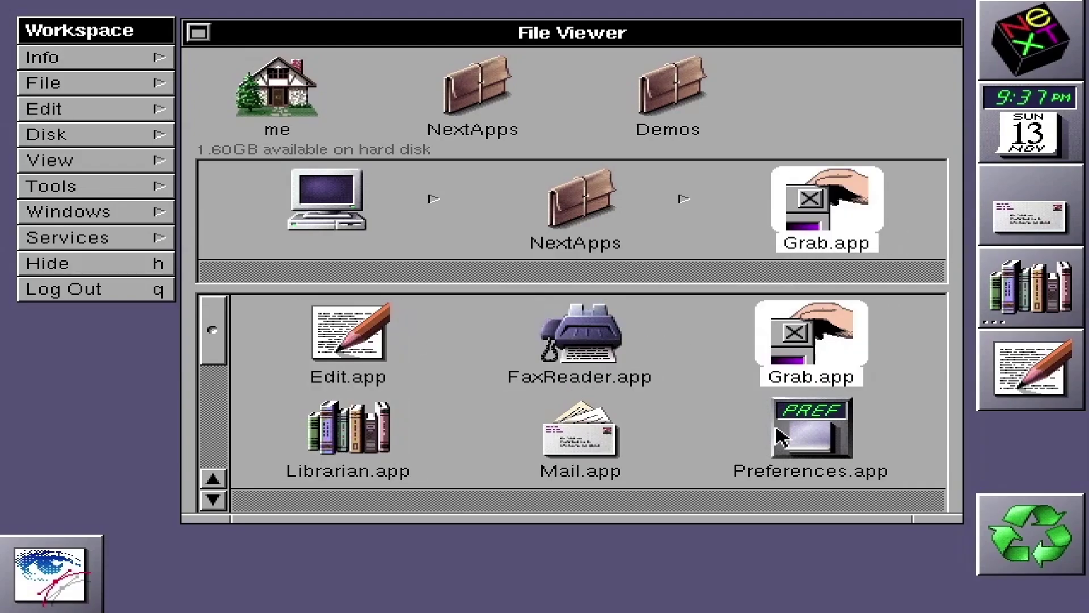
left_click(766, 435)
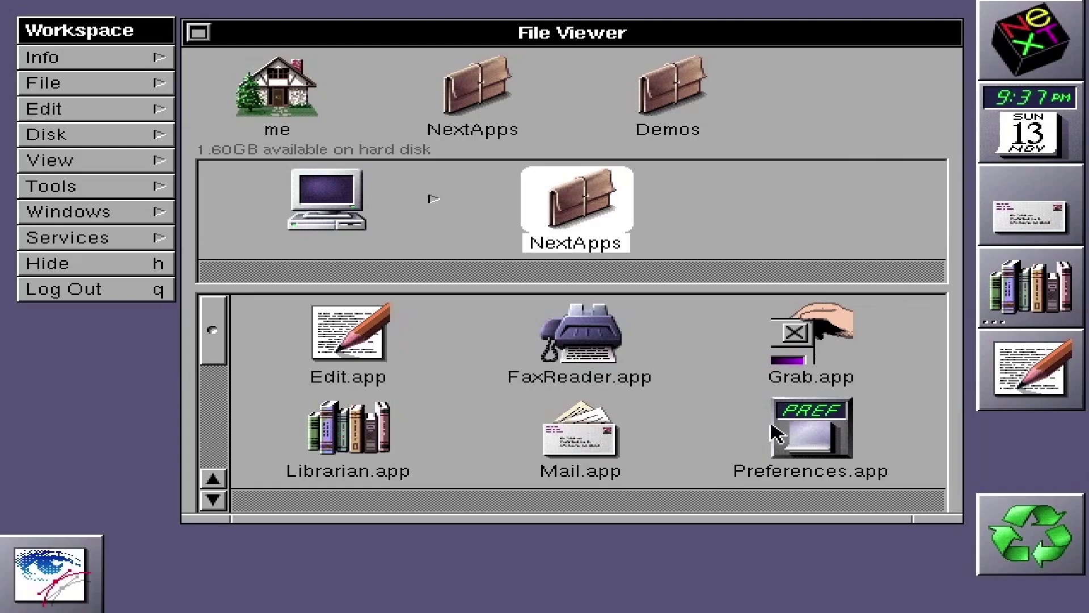
double_click(833, 436)
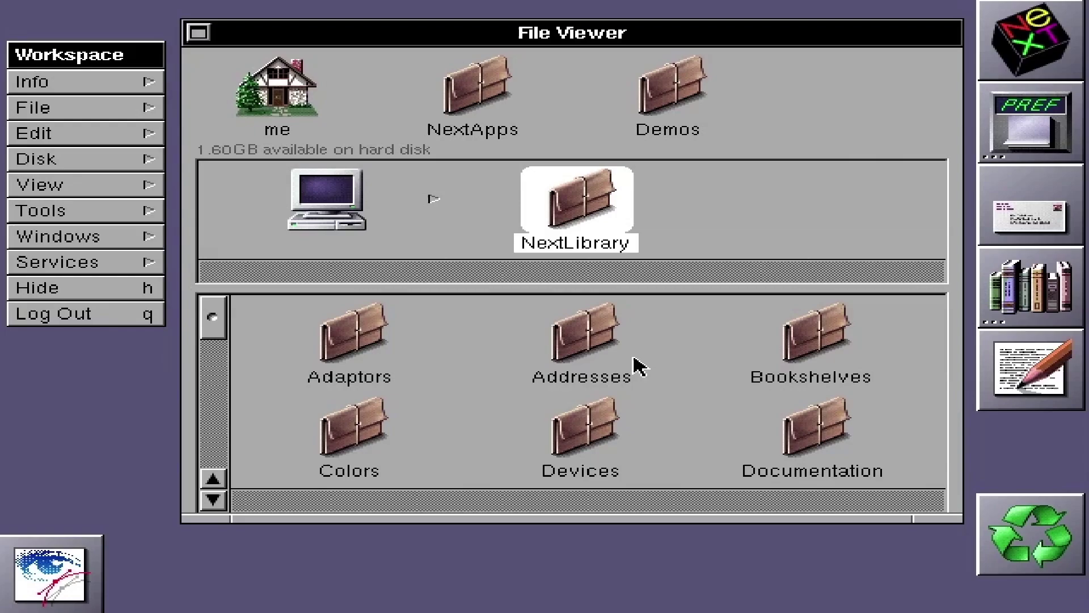
Log out of the NeXTSTEP session from the Workspace menu
left_click(83, 319)
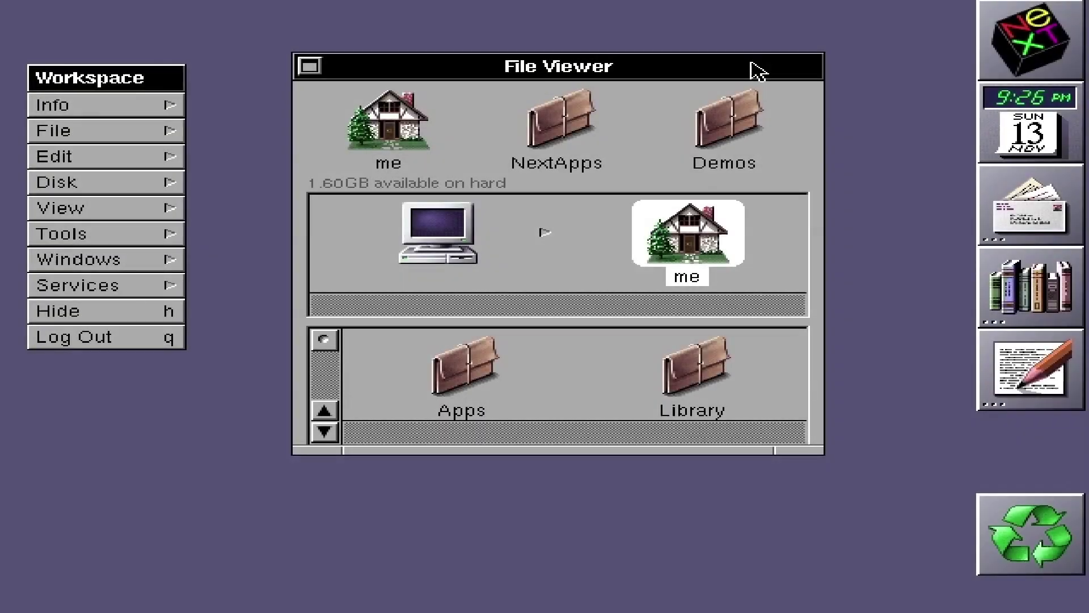
Launch Preferences from the dock and move the Localization Preferences window right and down
double_click(1008, 127)
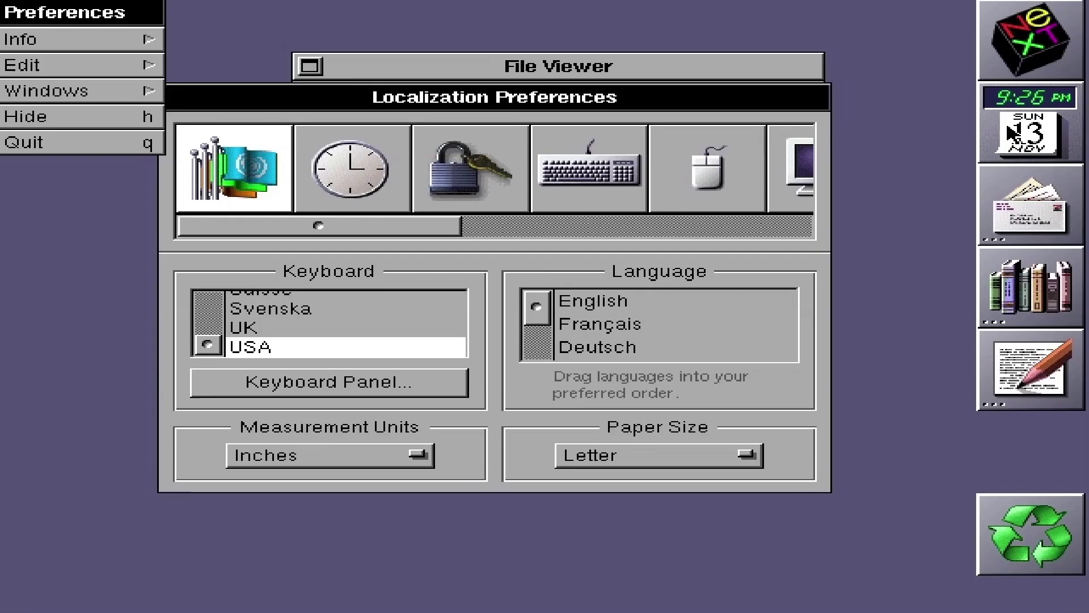
left_click_drag(379, 104, 451, 119)
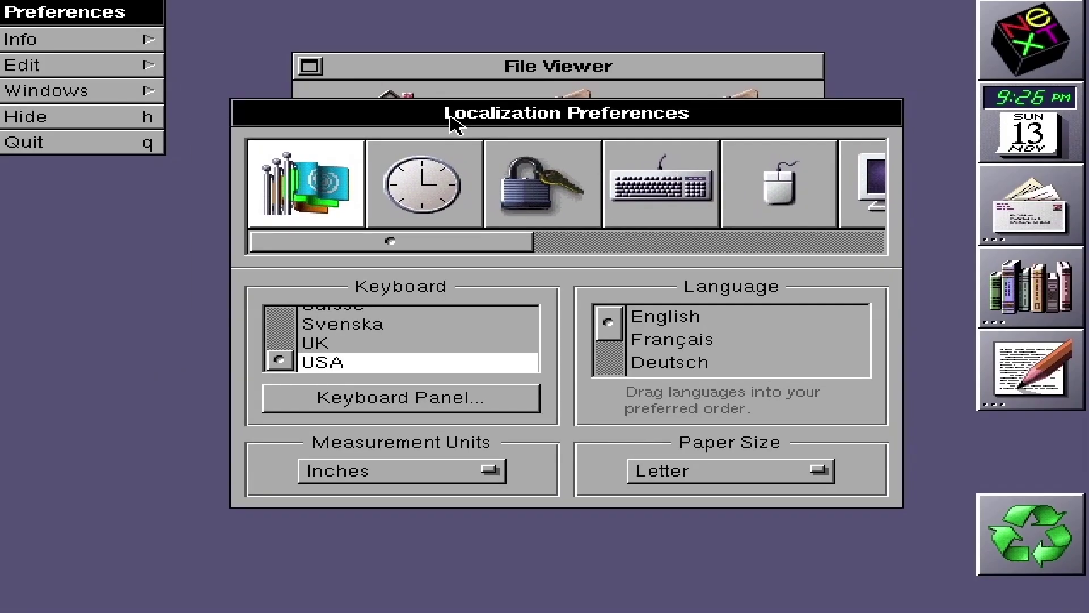